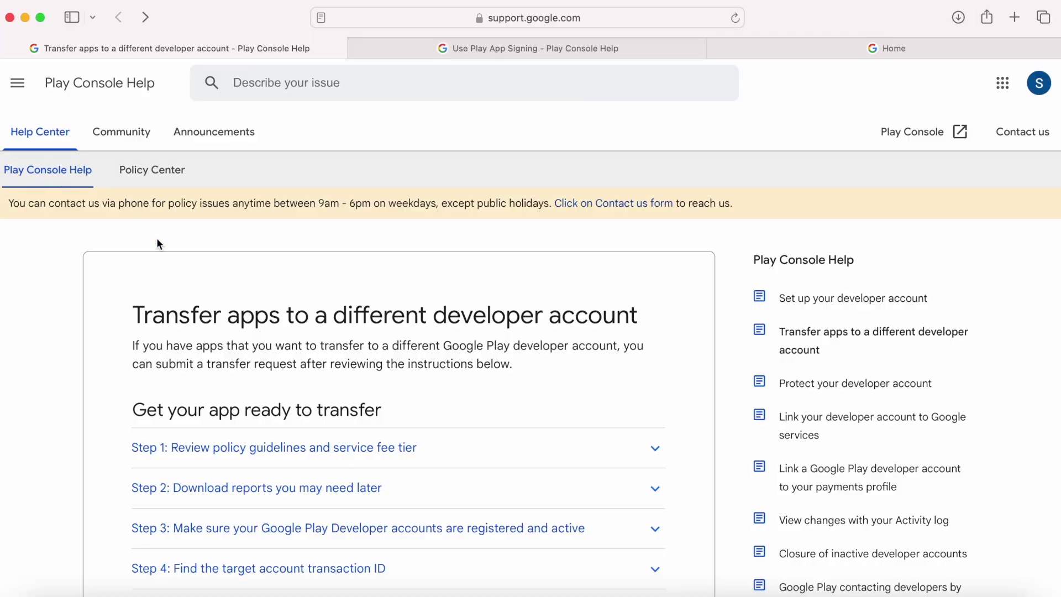
Step: Highlight the help article's title and its 'Submit your transfer request' heading while scrolling through it
{"action": "left_click_drag", "start_coordinate": [136, 316], "coordinate": [641, 310]}
{"action": "scroll", "coordinate": [477, 400], "scroll_direction": "down", "scroll_amount": 15}
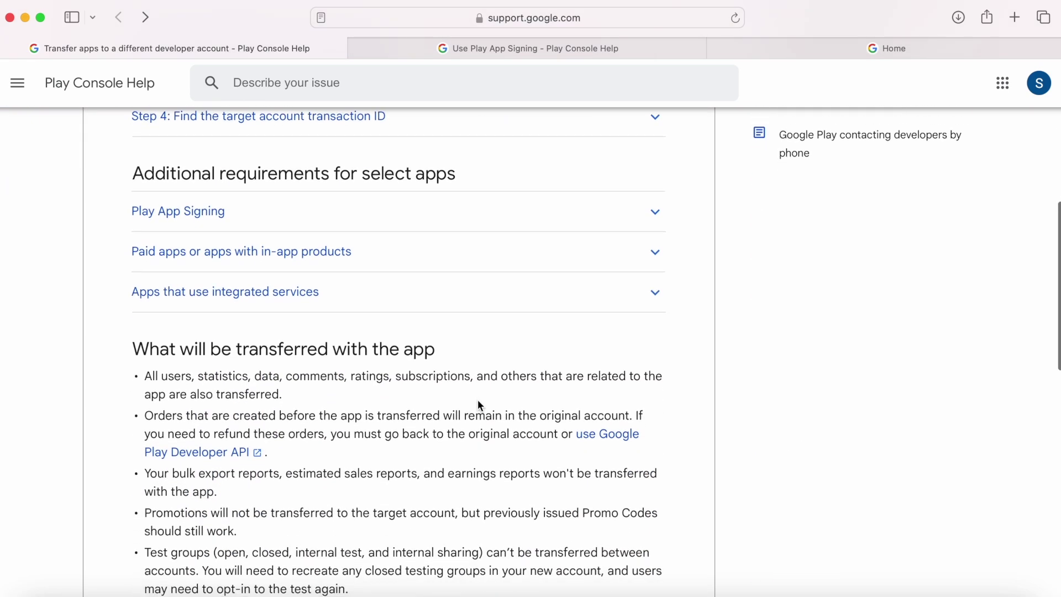
{"action": "scroll", "coordinate": [478, 402], "scroll_direction": "down", "scroll_amount": 4}
{"action": "scroll", "coordinate": [476, 404], "scroll_direction": "up", "scroll_amount": 6}
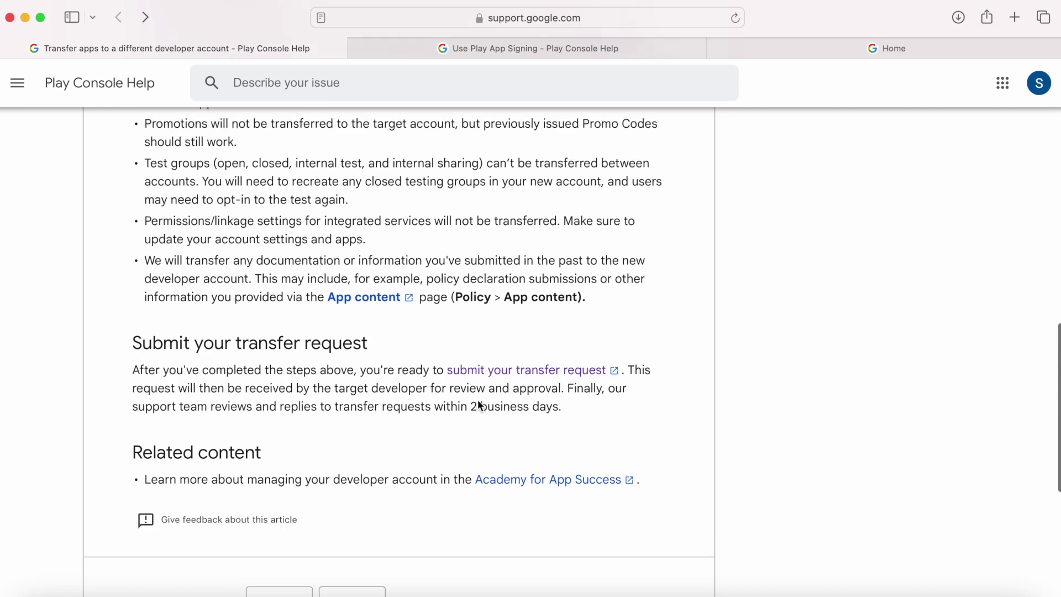
{"action": "left_click_drag", "start_coordinate": [136, 342], "coordinate": [438, 344]}
{"action": "scroll", "coordinate": [439, 343], "scroll_direction": "up", "scroll_amount": 15}
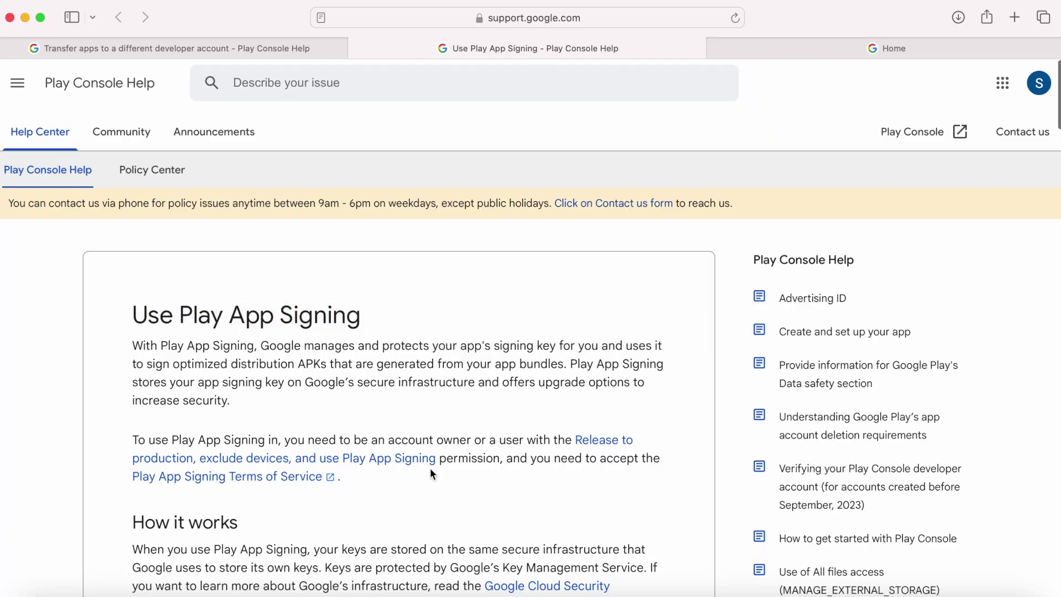
{"action": "scroll", "coordinate": [430, 467], "scroll_direction": "down", "scroll_amount": 20}
{"action": "left_click_drag", "start_coordinate": [133, 249], "coordinate": [281, 247]}
{"action": "scroll", "coordinate": [466, 447], "scroll_direction": "down", "scroll_amount": 15}
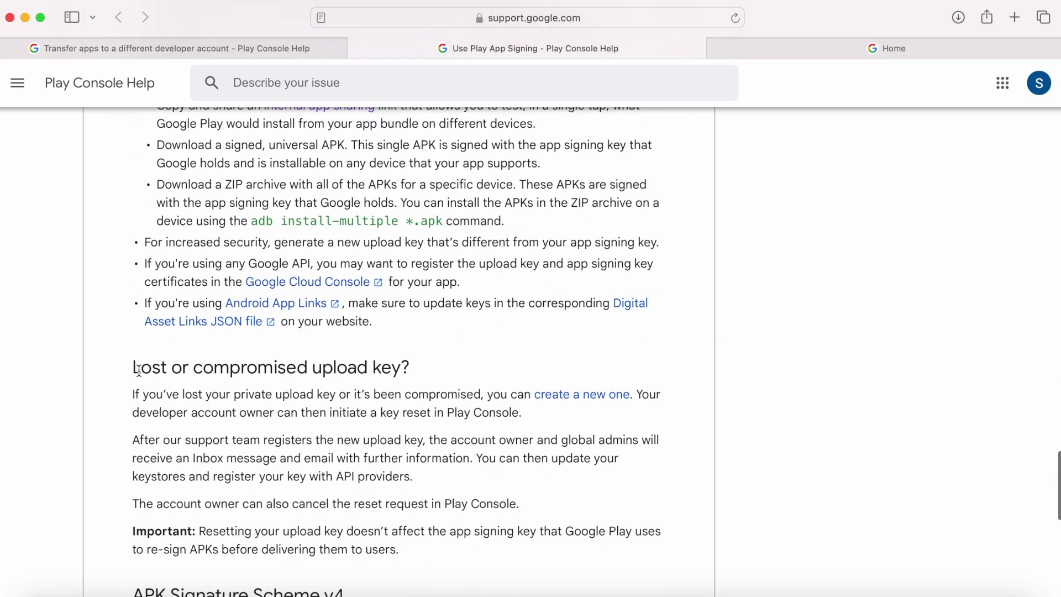
{"action": "left_click_drag", "start_coordinate": [138, 369], "coordinate": [488, 375]}
{"action": "left_click", "coordinate": [456, 369]}
{"action": "scroll", "coordinate": [465, 386], "scroll_direction": "up", "scroll_amount": 20}
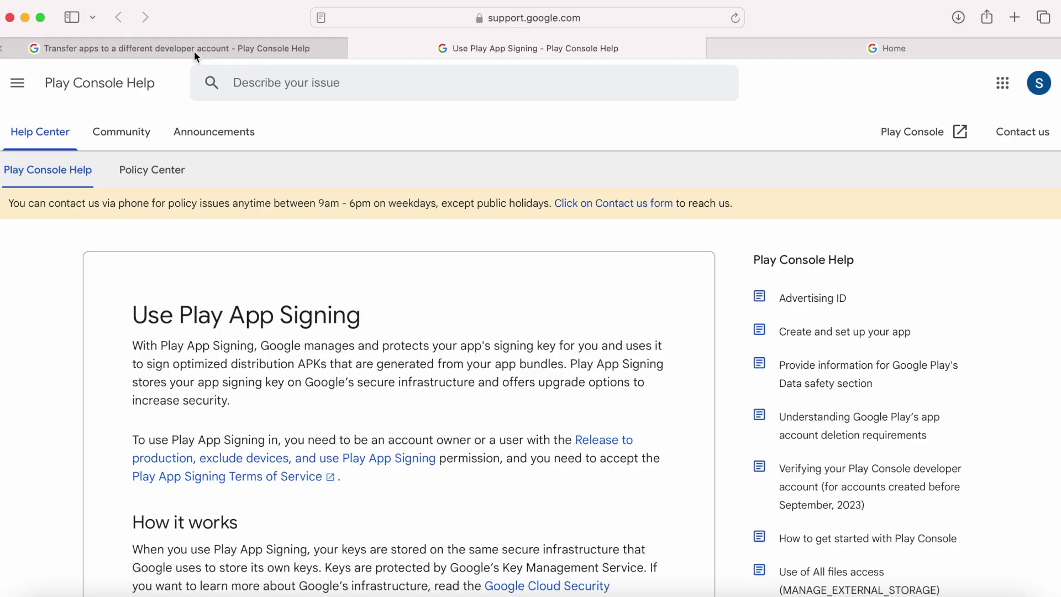
Step: Back on the transfer apps article, scroll down and expand 'Apps that use integrated services'
{"action": "left_click", "coordinate": [196, 48]}
{"action": "scroll", "coordinate": [609, 370], "scroll_direction": "down", "scroll_amount": 10}
{"action": "scroll", "coordinate": [609, 373], "scroll_direction": "down", "scroll_amount": 5}
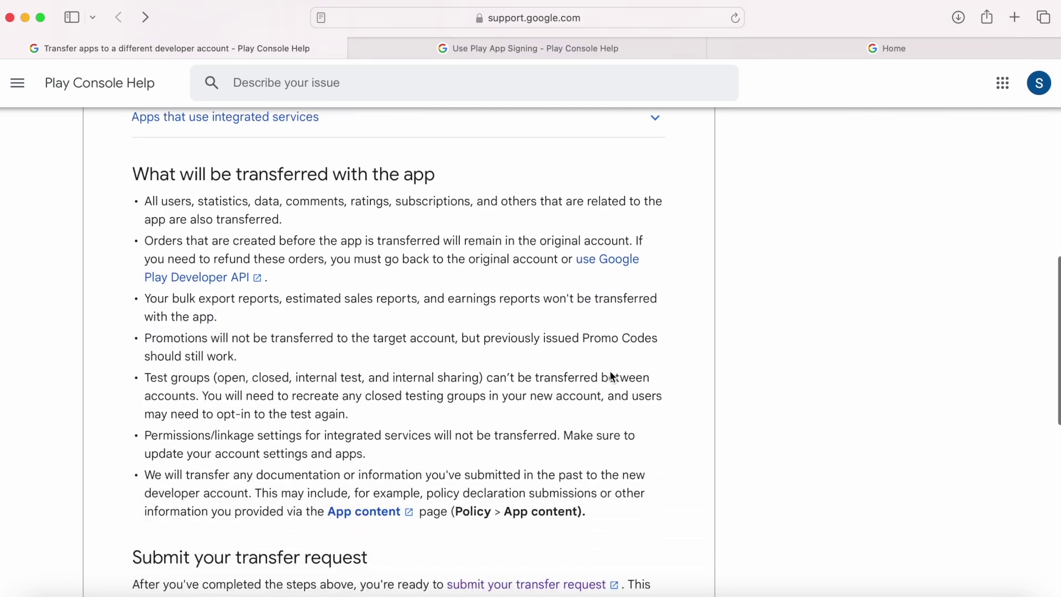
{"action": "left_click_drag", "start_coordinate": [134, 174], "coordinate": [442, 168]}
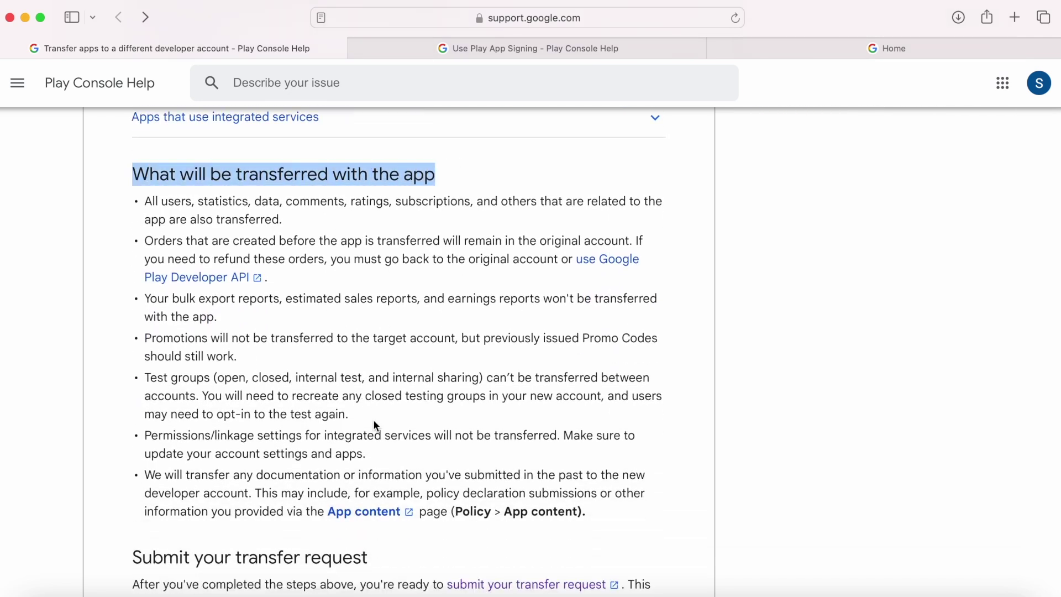
{"action": "left_click", "coordinate": [396, 373]}
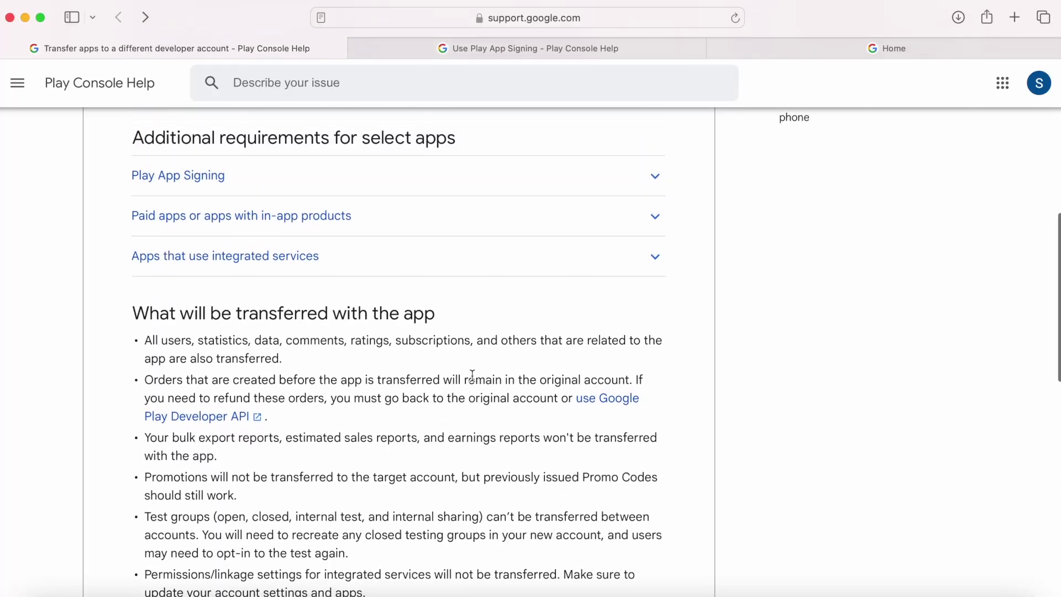
{"action": "left_click", "coordinate": [654, 258]}
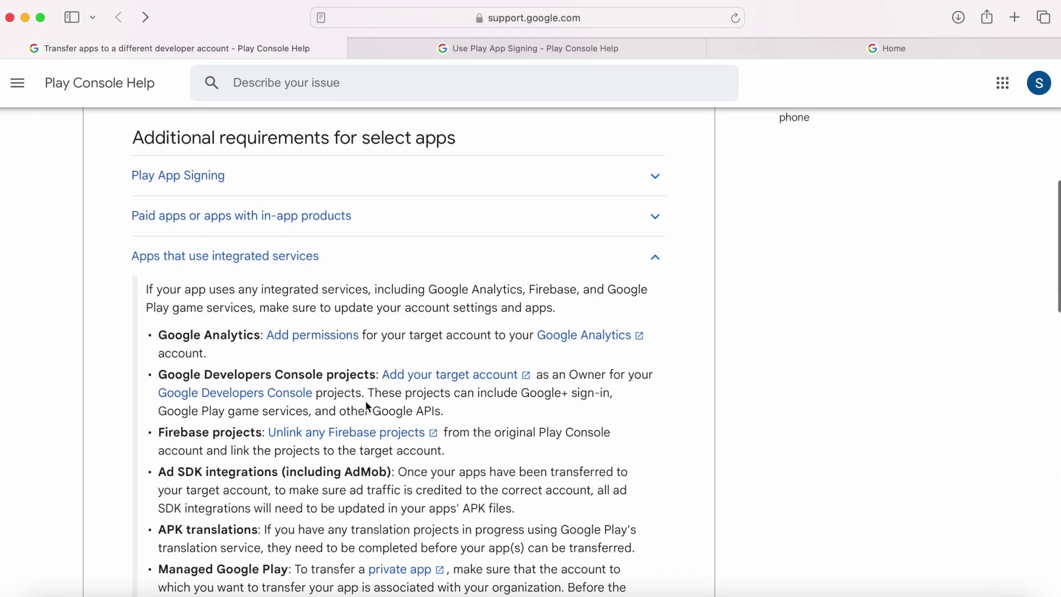
Step: Highlight the Firebase, Google Analytics and AdMob notes in the integrated services requirements
{"action": "scroll", "coordinate": [367, 407], "scroll_direction": "down", "scroll_amount": 3}
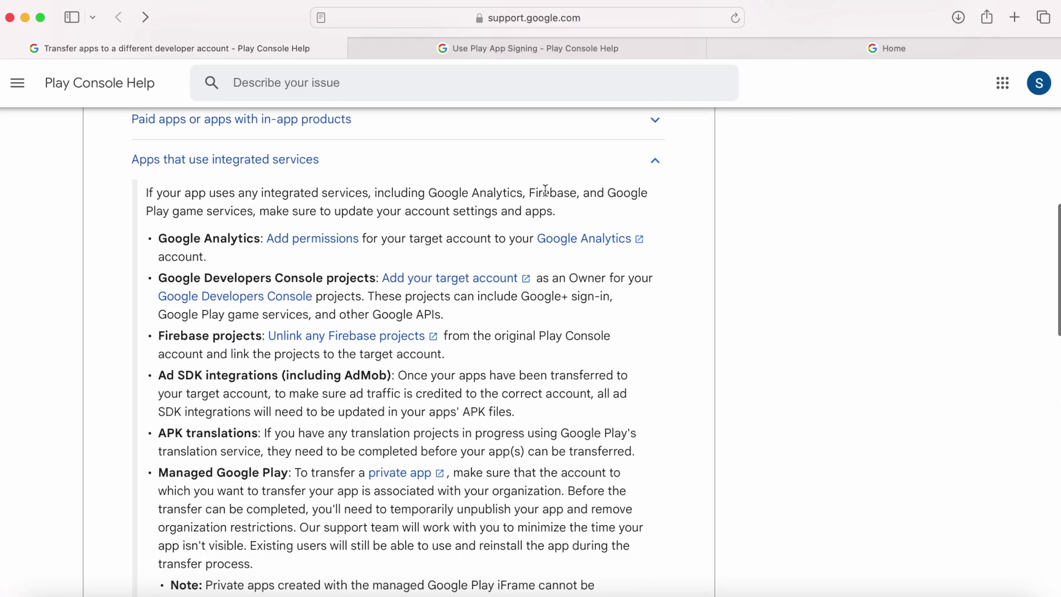
{"action": "double_click", "coordinate": [545, 190]}
{"action": "left_click_drag", "start_coordinate": [437, 191], "coordinate": [525, 202]}
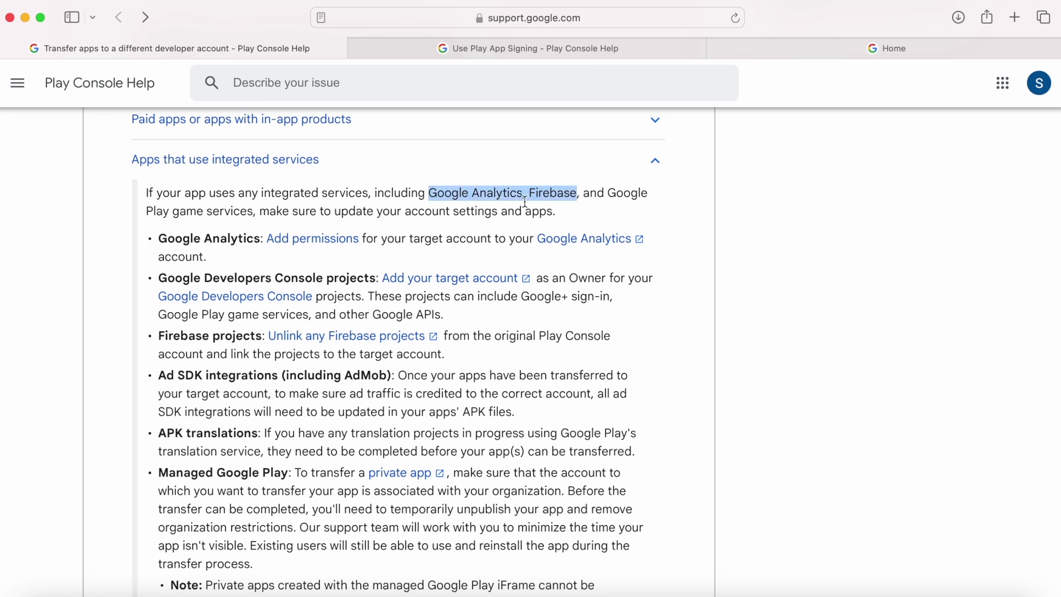
{"action": "double_click", "coordinate": [190, 338]}
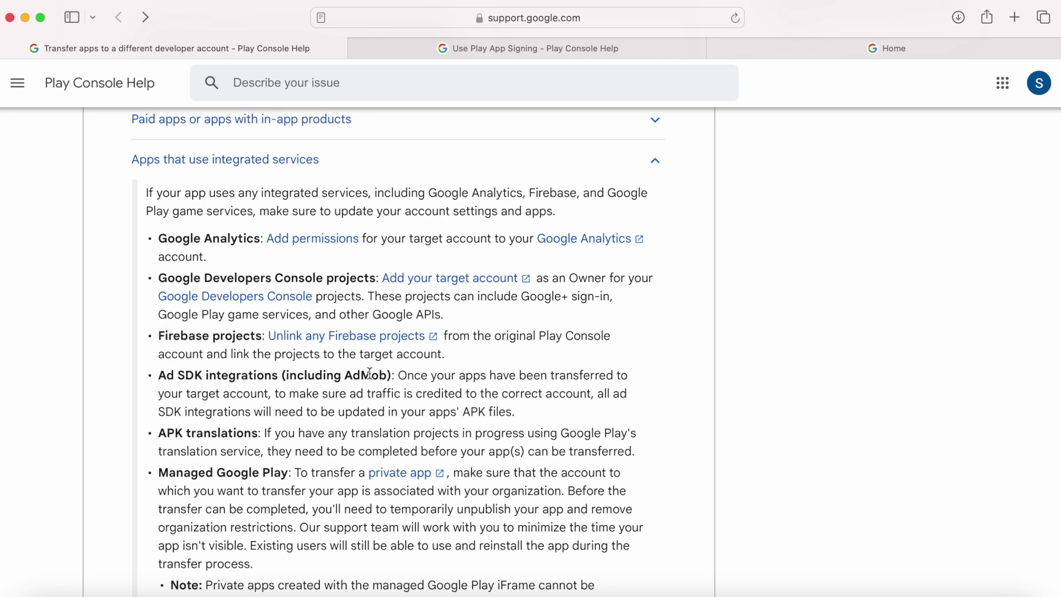
{"action": "double_click", "coordinate": [379, 376]}
{"action": "scroll", "coordinate": [480, 416], "scroll_direction": "down", "scroll_amount": 1}
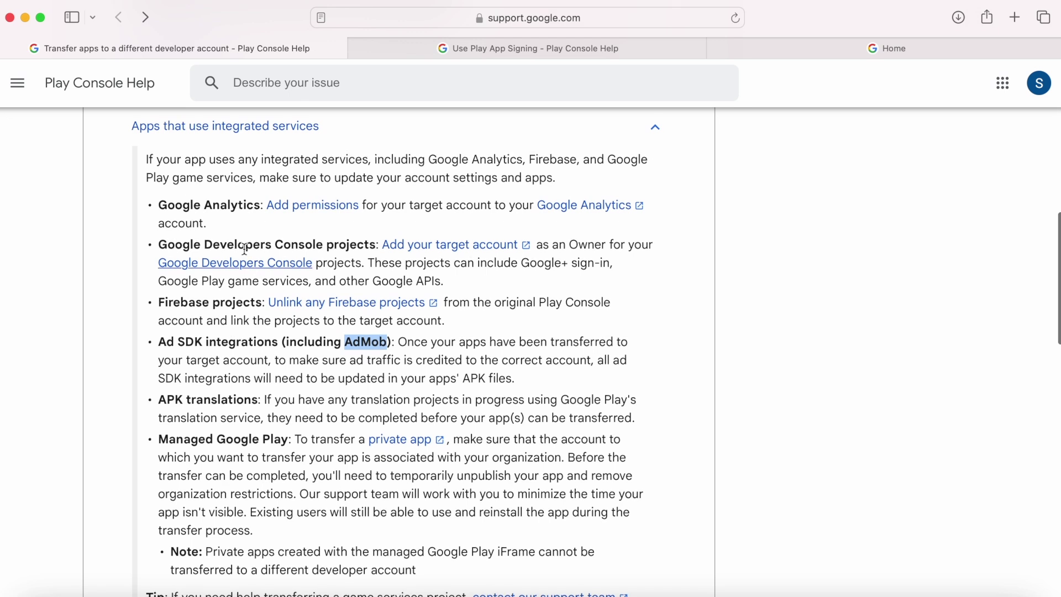
{"action": "left_click", "coordinate": [224, 201]}
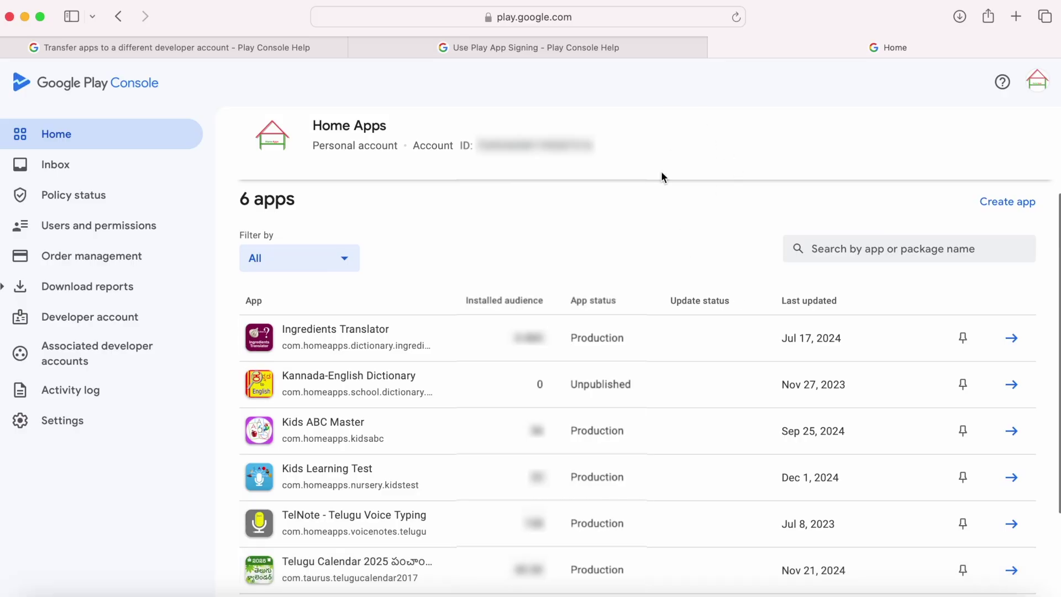
Step: Open Settings > App transfers and highlight the empty 'Your transfer request' section
{"action": "left_click", "coordinate": [69, 427]}
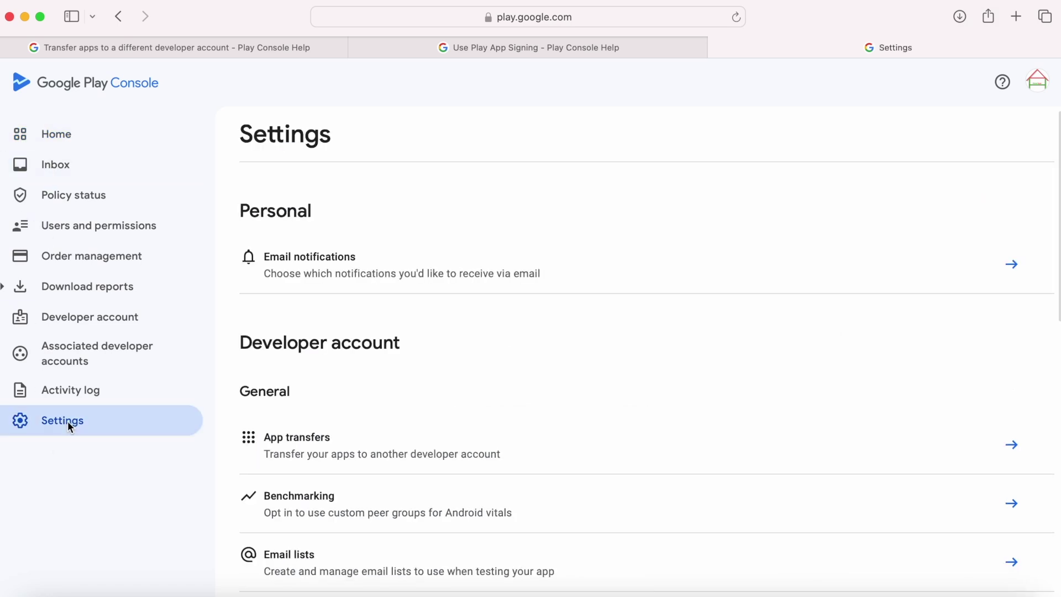
{"action": "left_click", "coordinate": [317, 444]}
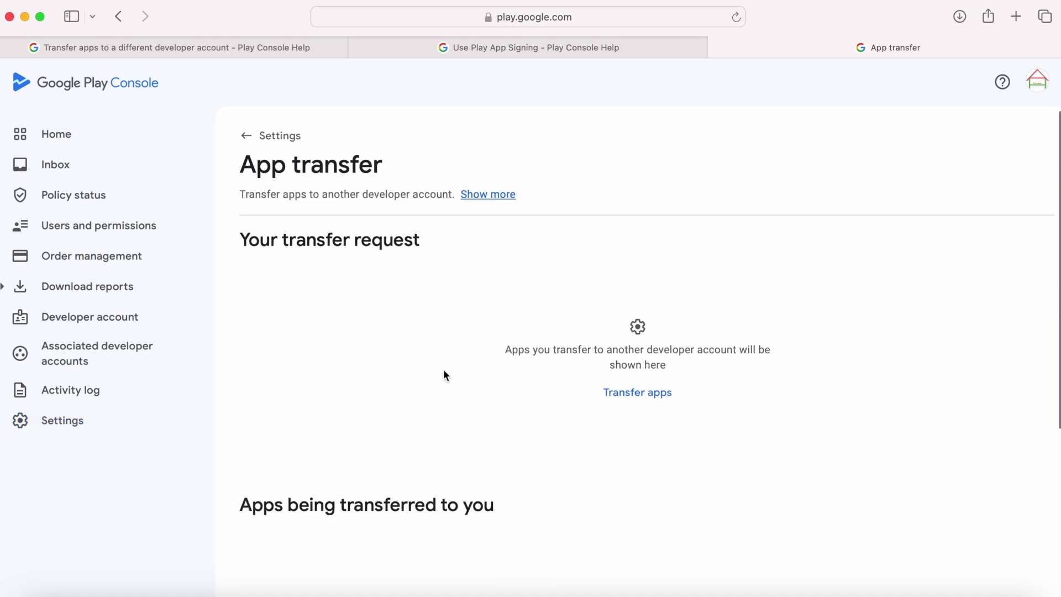
{"action": "left_click_drag", "start_coordinate": [240, 239], "coordinate": [458, 246]}
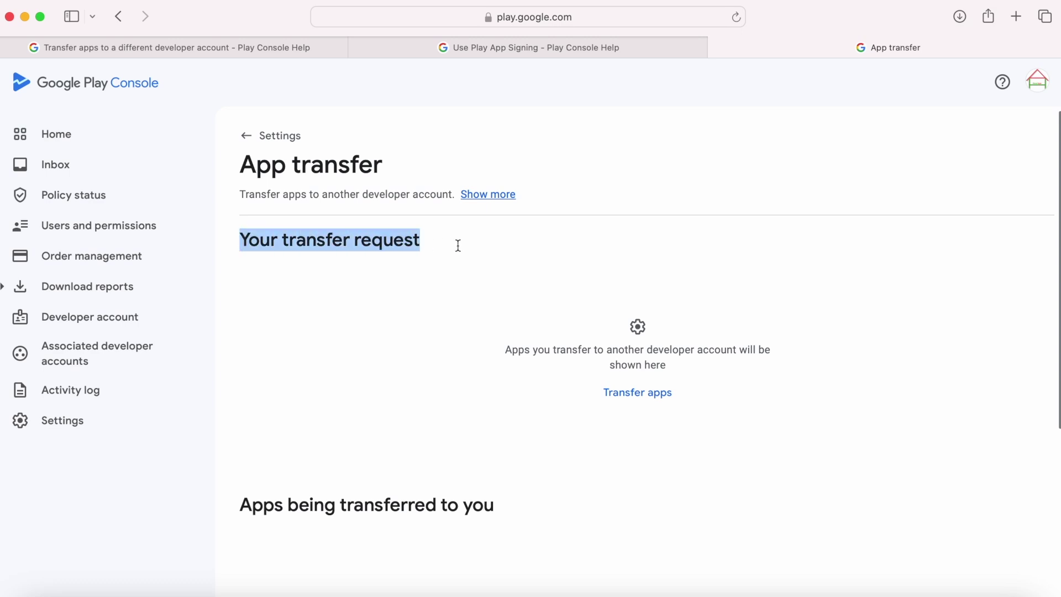
{"action": "left_click", "coordinate": [518, 327]}
{"action": "left_click_drag", "start_coordinate": [506, 350], "coordinate": [689, 365]}
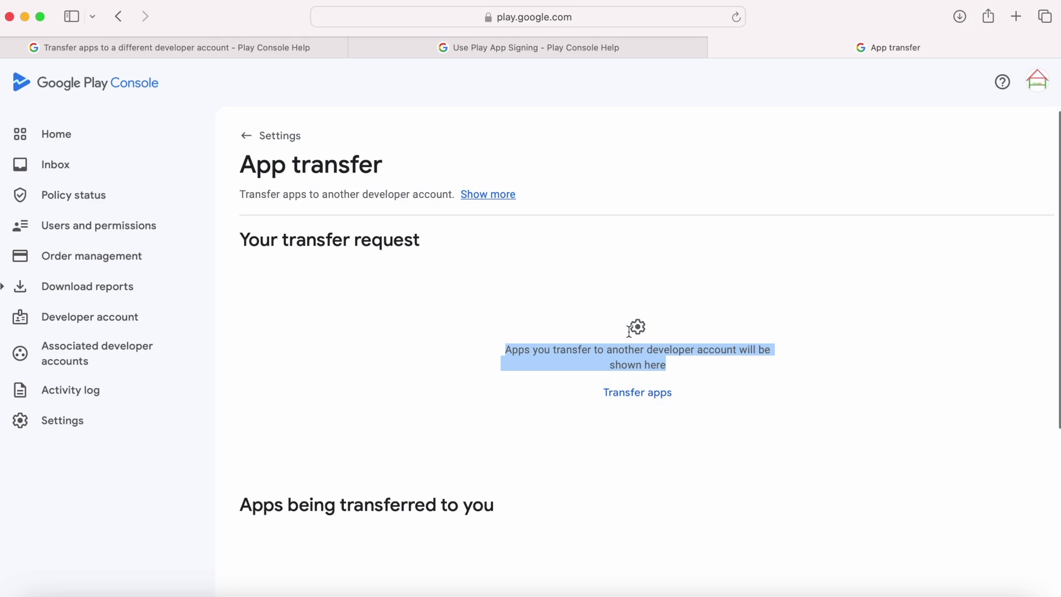
{"action": "left_click", "coordinate": [542, 373]}
Step: Review the 'Apps being transferred to you' note, then start a new app transfer request
{"action": "scroll", "coordinate": [470, 482], "scroll_direction": "down", "scroll_amount": 5}
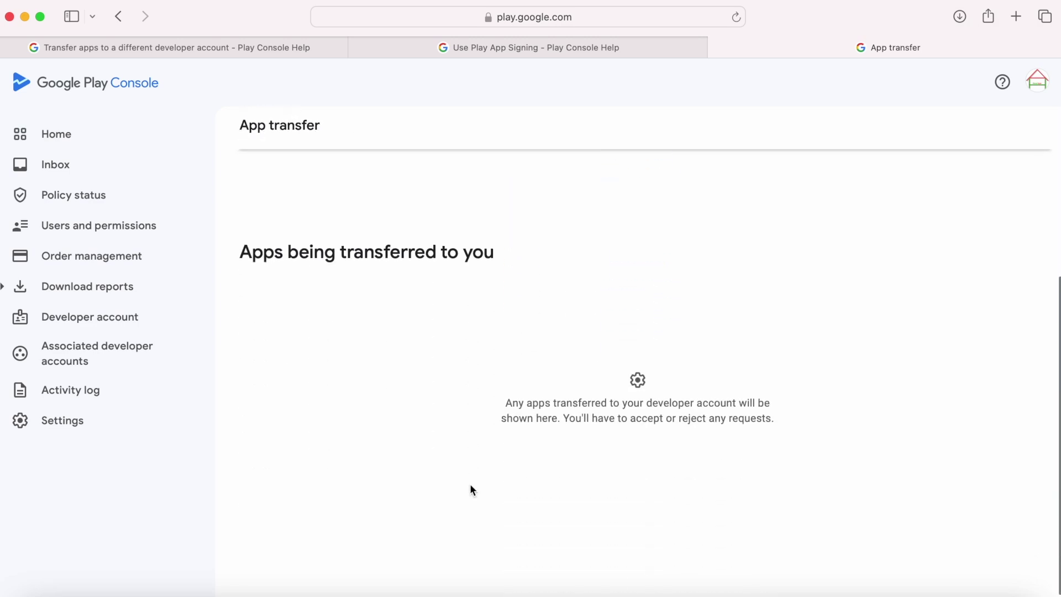
{"action": "left_click_drag", "start_coordinate": [239, 248], "coordinate": [505, 247]}
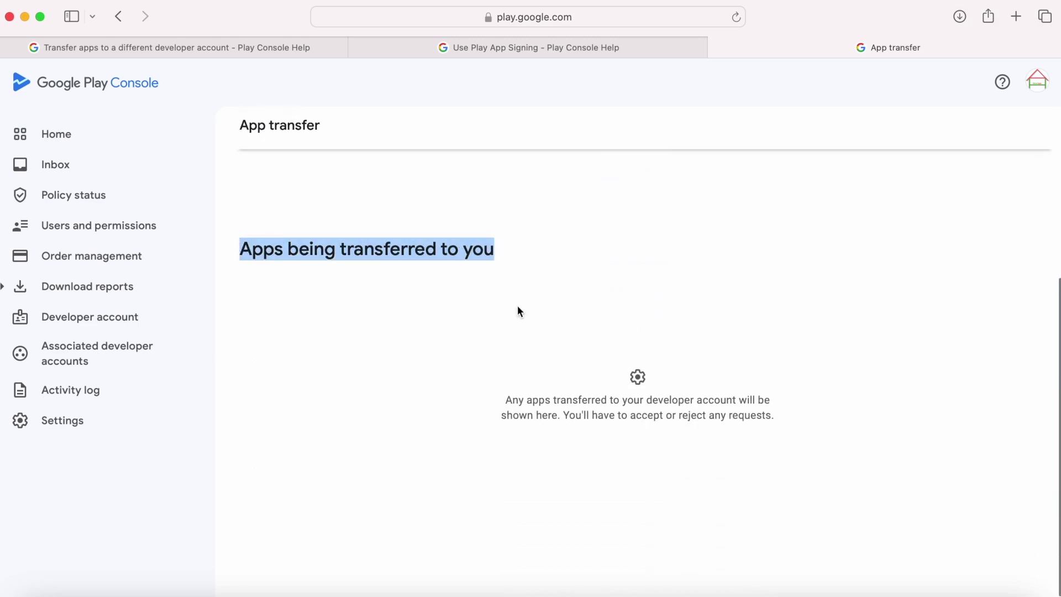
{"action": "left_click", "coordinate": [583, 387]}
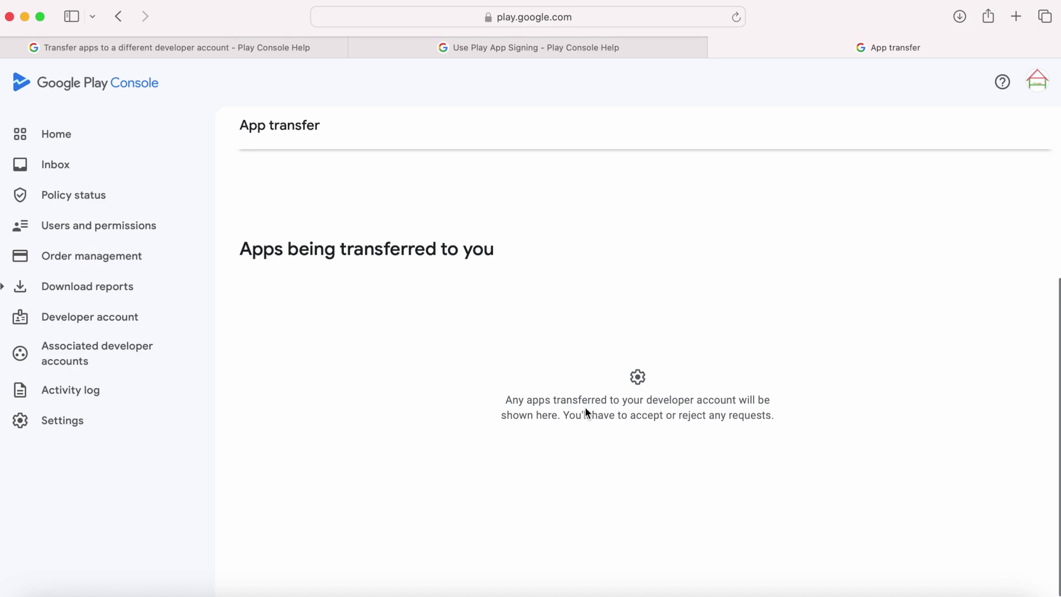
{"action": "left_click_drag", "start_coordinate": [630, 415], "coordinate": [781, 413]}
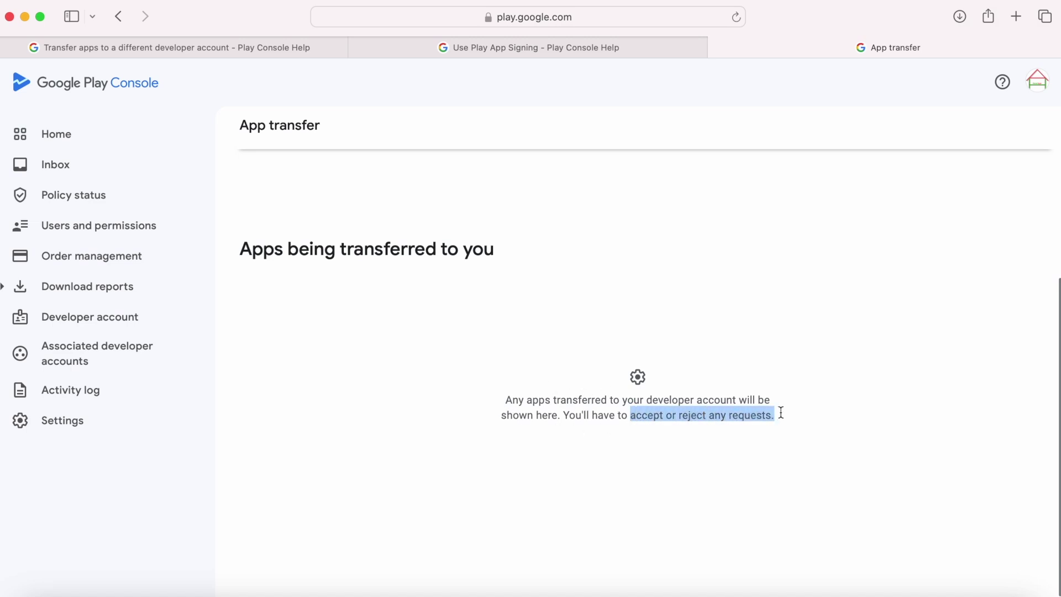
{"action": "left_click", "coordinate": [748, 408]}
{"action": "scroll", "coordinate": [718, 393], "scroll_direction": "up", "scroll_amount": 5}
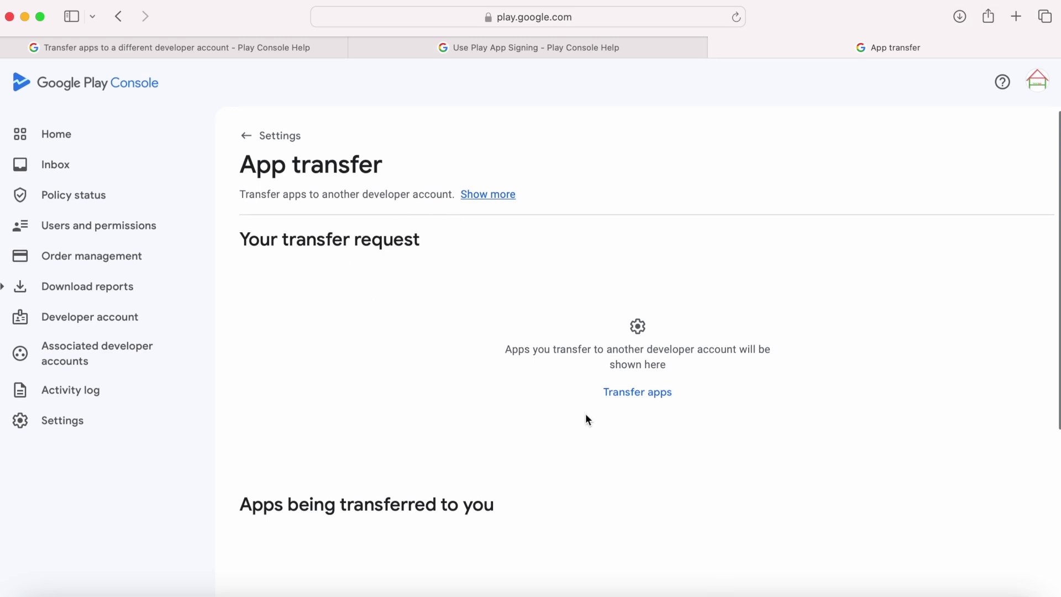
{"action": "left_click", "coordinate": [652, 394]}
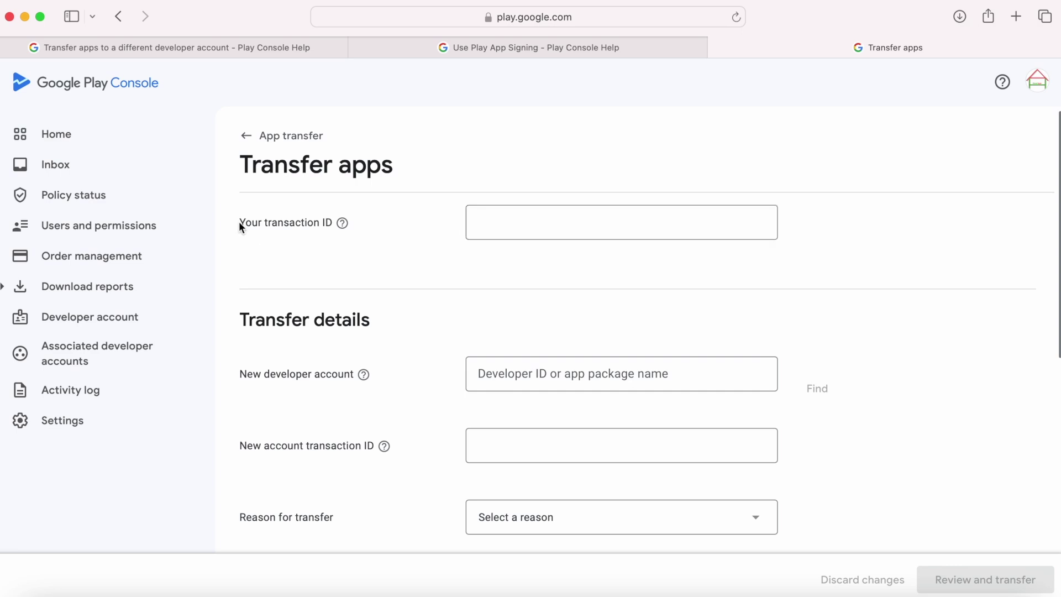
Step: Clear the form highlight and go back to the transfer help article
{"action": "left_click", "coordinate": [295, 211]}
{"action": "left_click", "coordinate": [208, 47]}
Step: Expand 'Step 4: Find the target account transaction ID' and open Google Payments in a new tab
{"action": "scroll", "coordinate": [266, 353], "scroll_direction": "up", "scroll_amount": 2}
{"action": "scroll", "coordinate": [266, 352], "scroll_direction": "up", "scroll_amount": 6}
{"action": "left_click", "coordinate": [280, 407]}
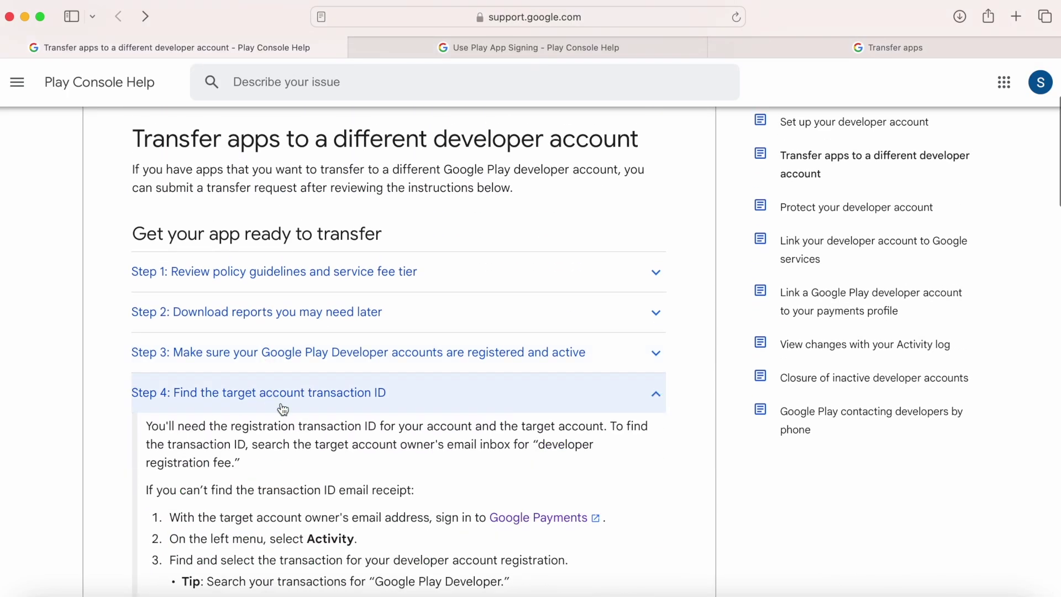
{"action": "scroll", "coordinate": [391, 406], "scroll_direction": "down", "scroll_amount": 2}
{"action": "scroll", "coordinate": [392, 405], "scroll_direction": "down", "scroll_amount": 3}
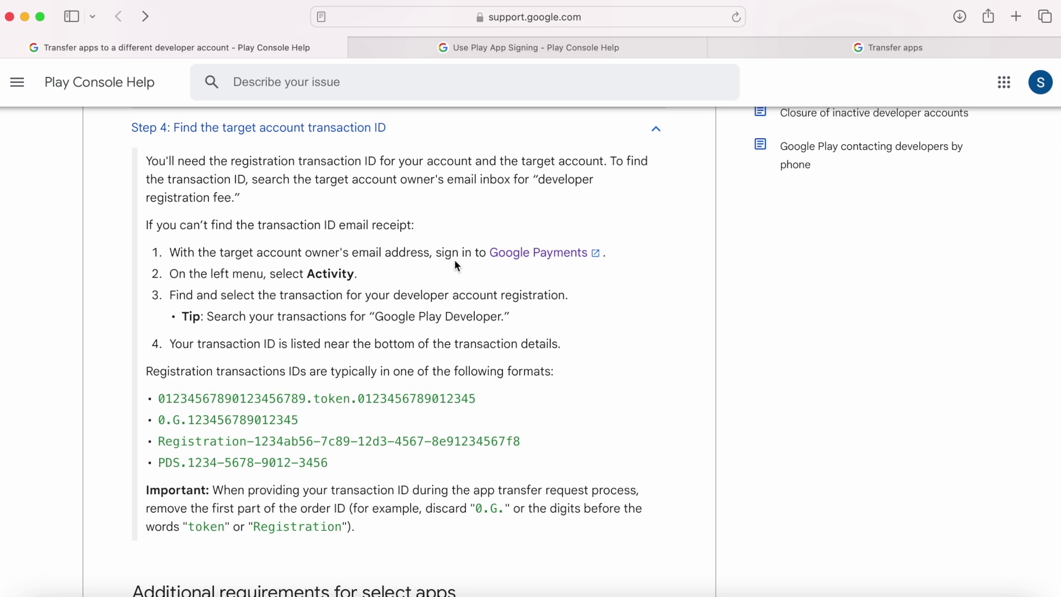
{"action": "left_click", "coordinate": [547, 260]}
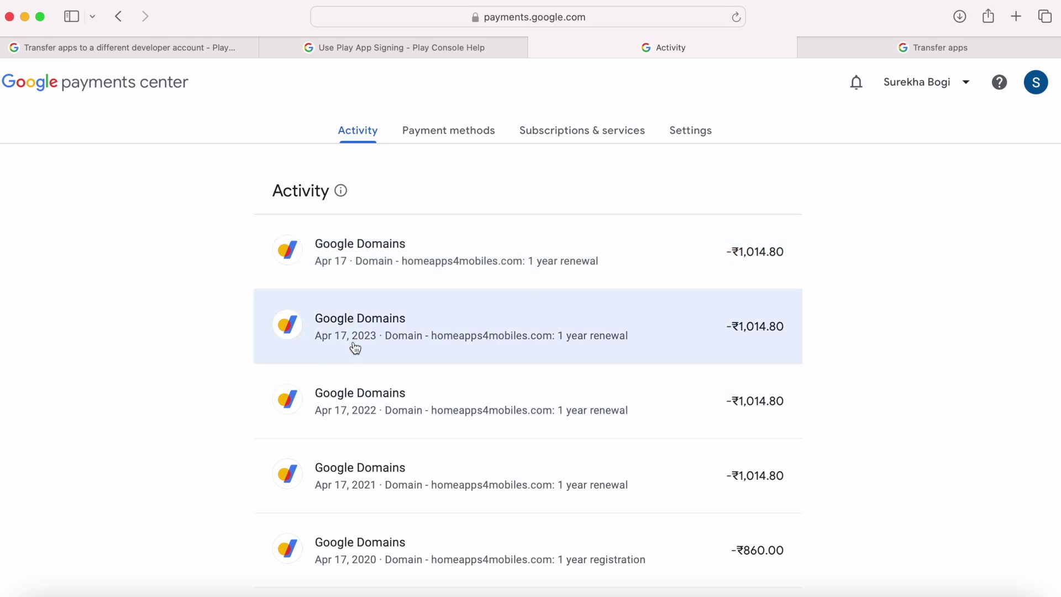
Step: Open the Google Play Developer Token transaction and select its Transaction ID
{"action": "scroll", "coordinate": [867, 513], "scroll_direction": "down", "scroll_amount": 1}
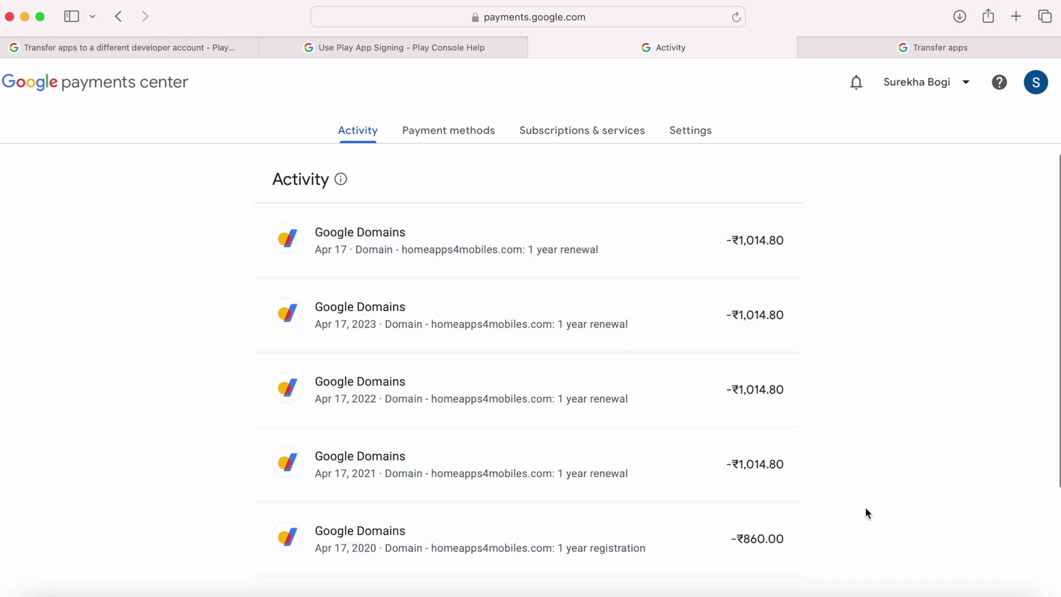
{"action": "scroll", "coordinate": [865, 509], "scroll_direction": "down", "scroll_amount": 3}
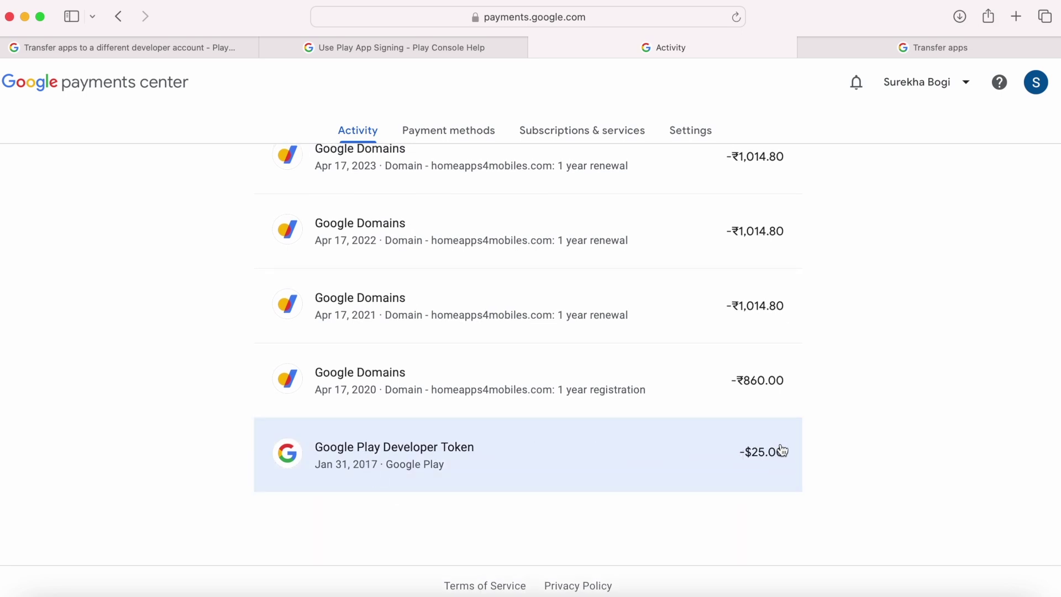
{"action": "left_click", "coordinate": [458, 463]}
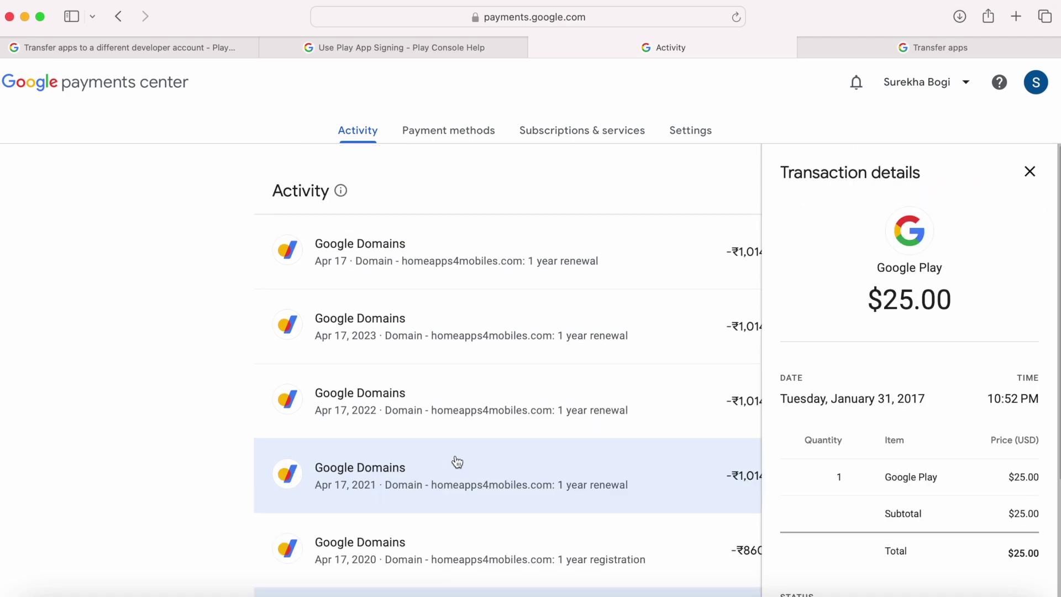
{"action": "scroll", "coordinate": [963, 486], "scroll_direction": "down", "scroll_amount": 5}
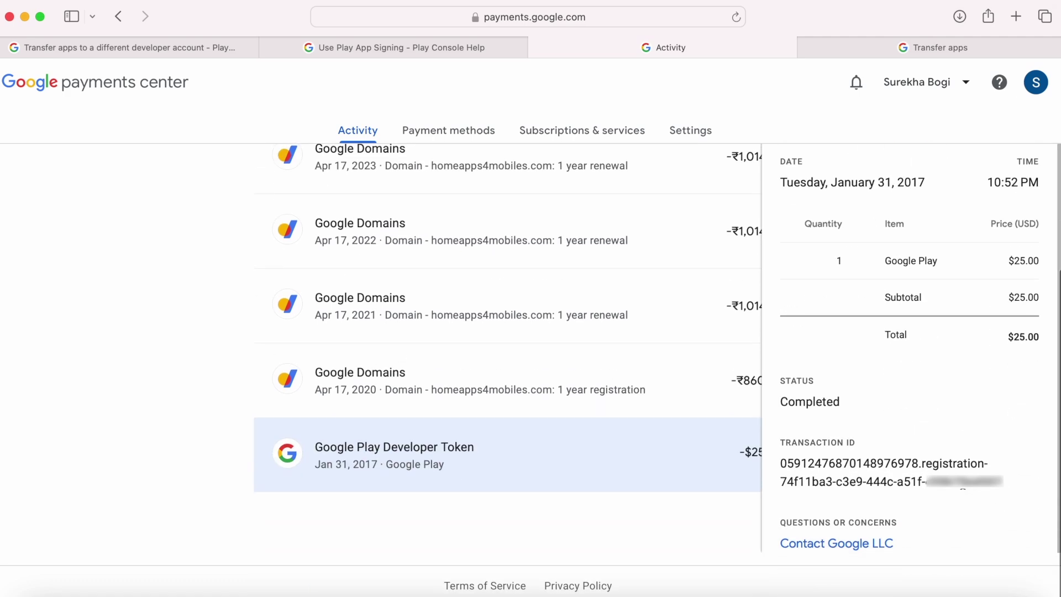
{"action": "left_click_drag", "start_coordinate": [780, 463], "coordinate": [1030, 479]}
{"action": "left_click", "coordinate": [127, 48]}
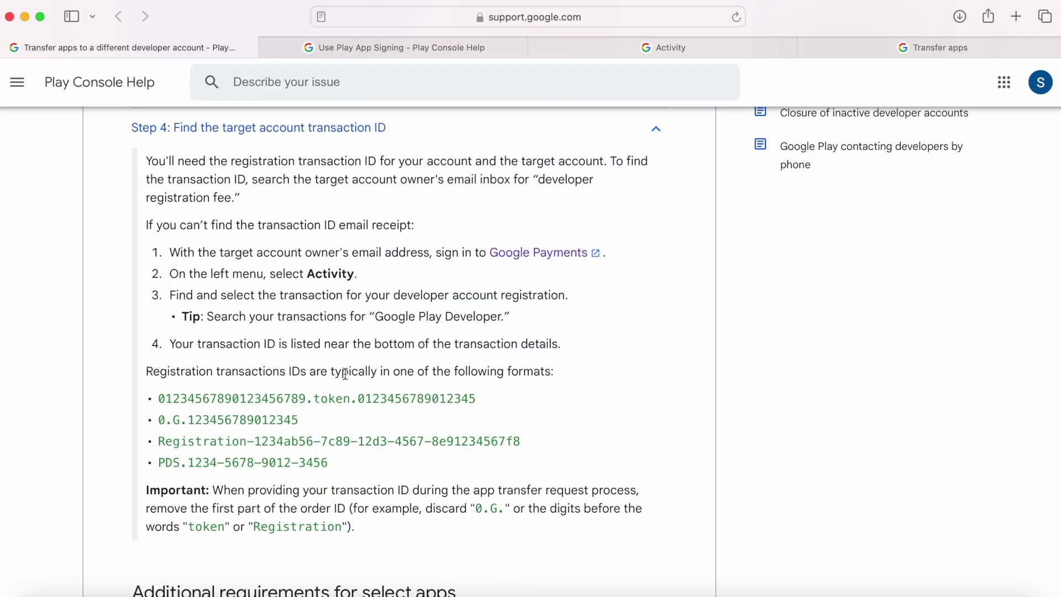
Step: Highlight the accepted transaction ID formats: token, Registration and PDS
{"action": "left_click_drag", "start_coordinate": [146, 372], "coordinate": [558, 365]}
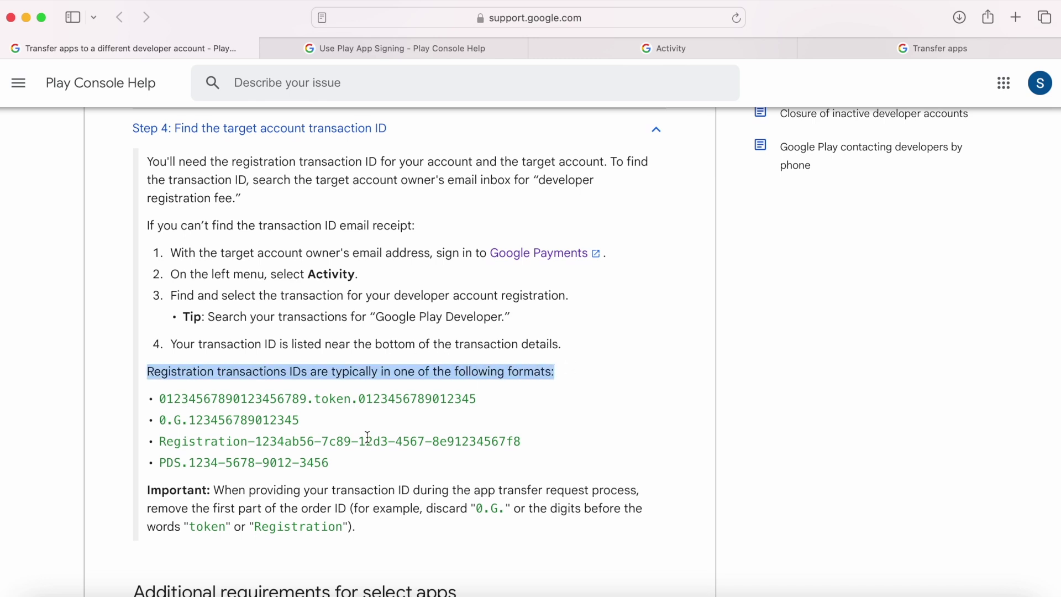
{"action": "left_click", "coordinate": [334, 402]}
{"action": "double_click", "coordinate": [333, 399]}
{"action": "double_click", "coordinate": [221, 441]}
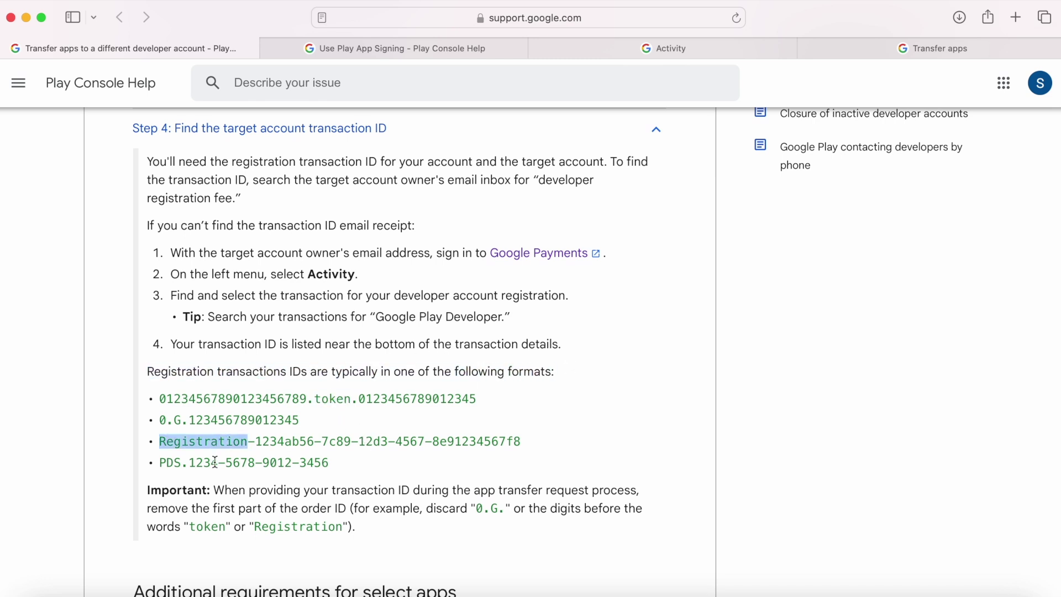
{"action": "double_click", "coordinate": [176, 464]}
{"action": "left_click", "coordinate": [330, 459]}
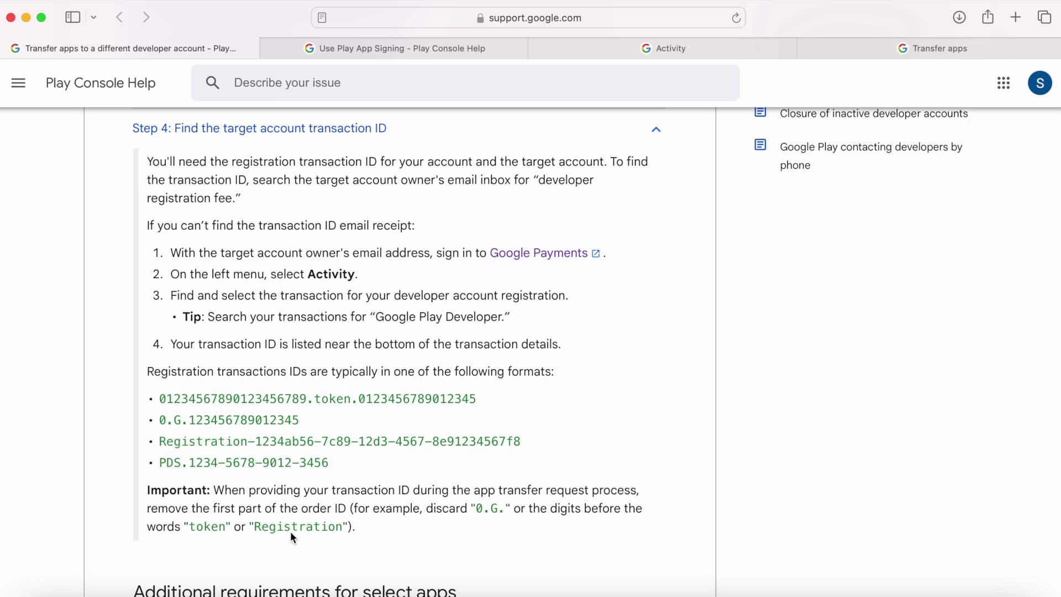
Step: Highlight the Important note on discarding the ID's first part, then return to the payment details
{"action": "left_click_drag", "start_coordinate": [215, 490], "coordinate": [347, 511]}
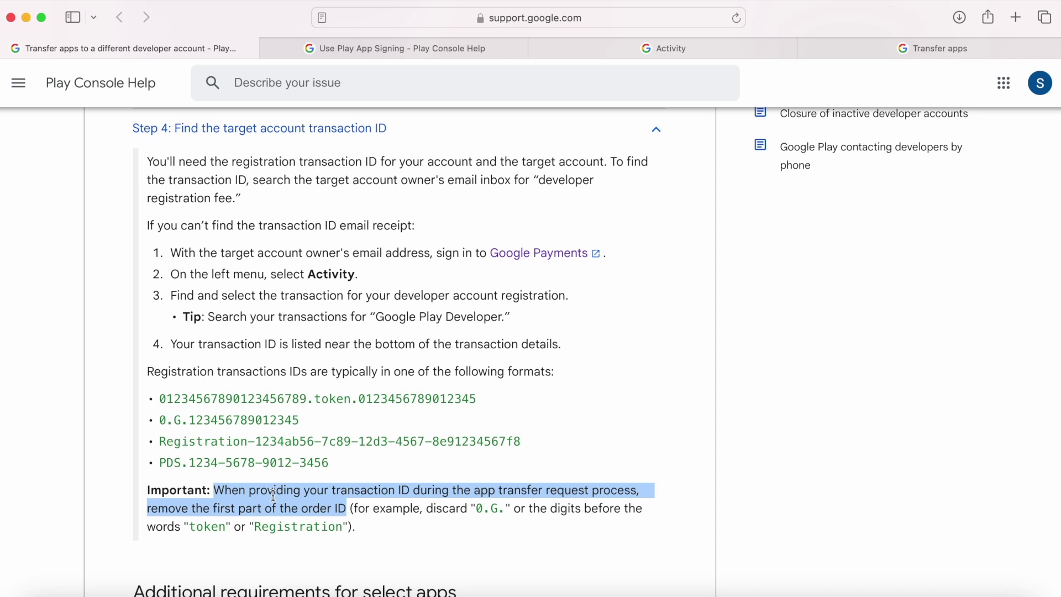
{"action": "left_click", "coordinate": [382, 513]}
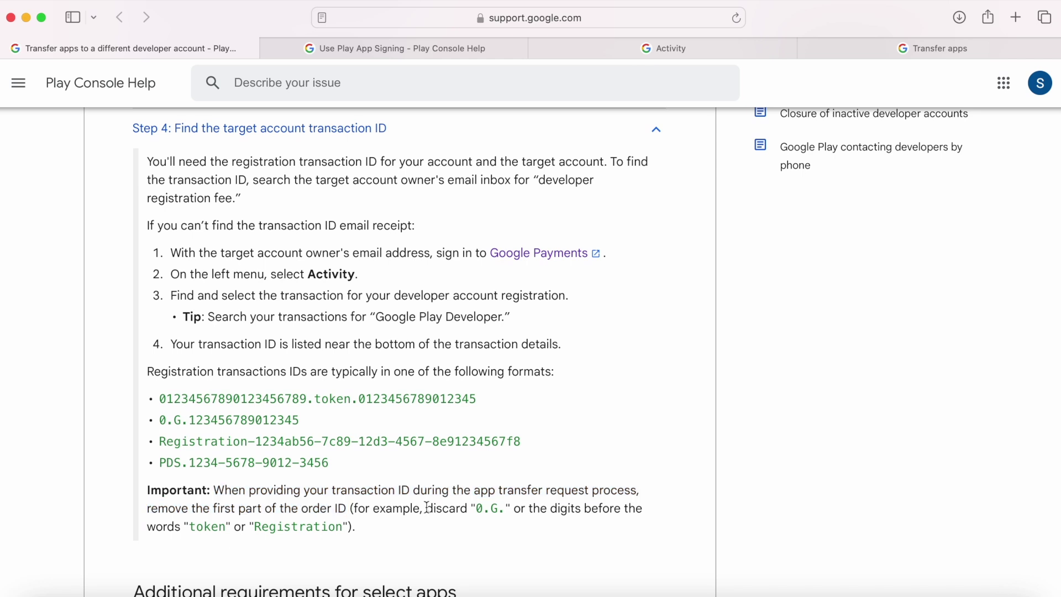
{"action": "left_click_drag", "start_coordinate": [427, 508], "coordinate": [349, 527]}
{"action": "left_click", "coordinate": [518, 509]}
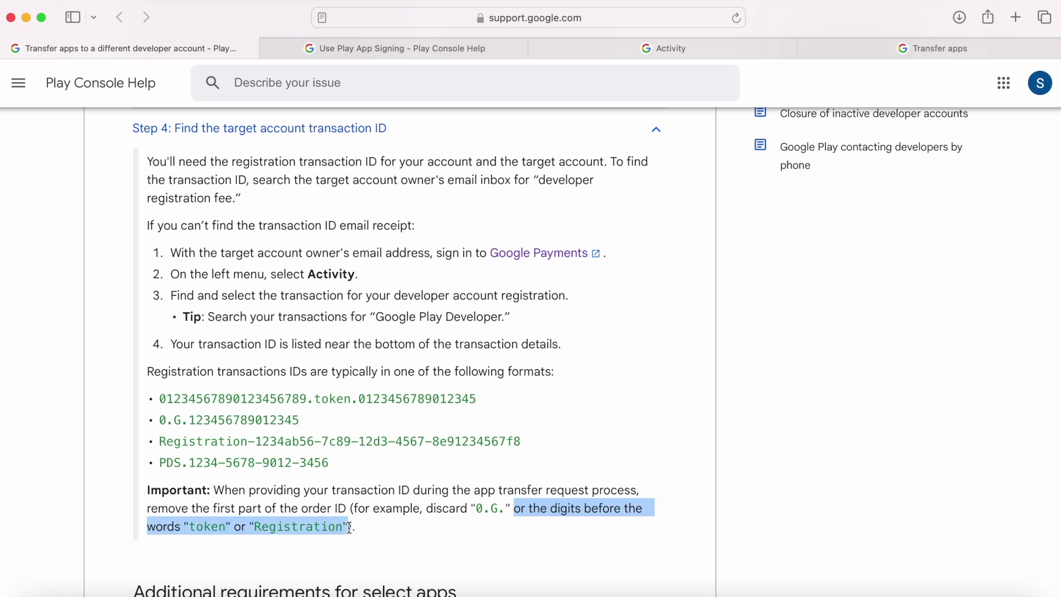
{"action": "double_click", "coordinate": [210, 526]}
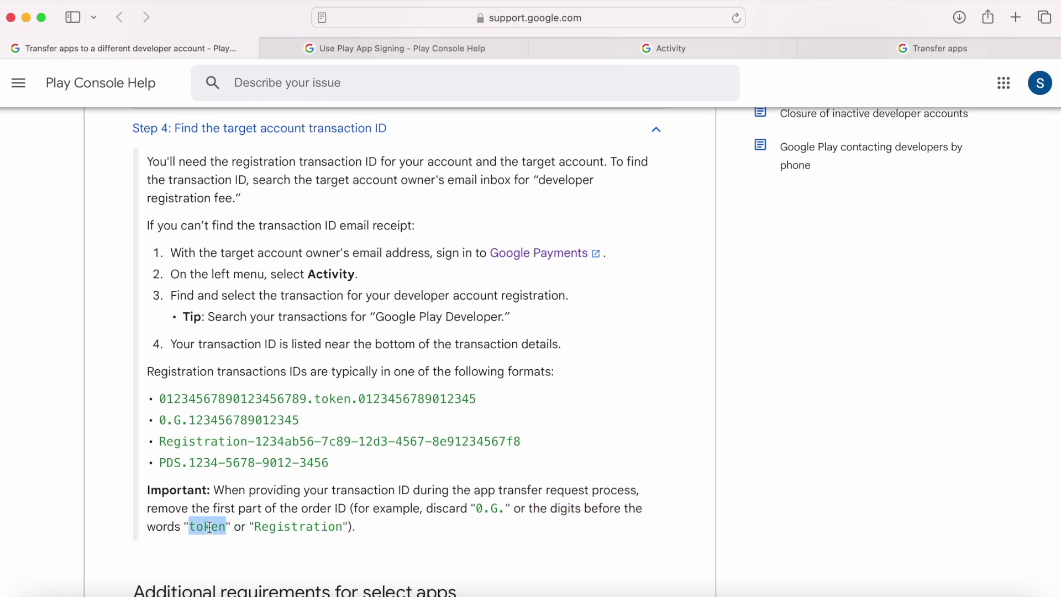
{"action": "double_click", "coordinate": [276, 523]}
{"action": "left_click", "coordinate": [368, 525]}
{"action": "left_click", "coordinate": [727, 48]}
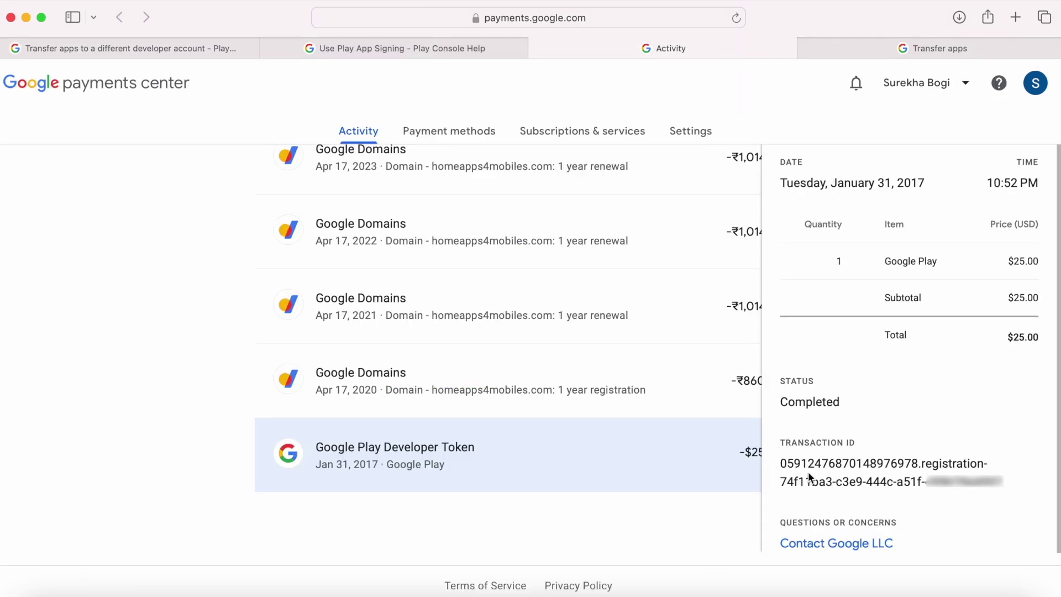
Step: Select the transaction ID from 'registration' to the end and focus the form's Your transaction ID field
{"action": "left_click_drag", "start_coordinate": [781, 463], "coordinate": [1025, 474]}
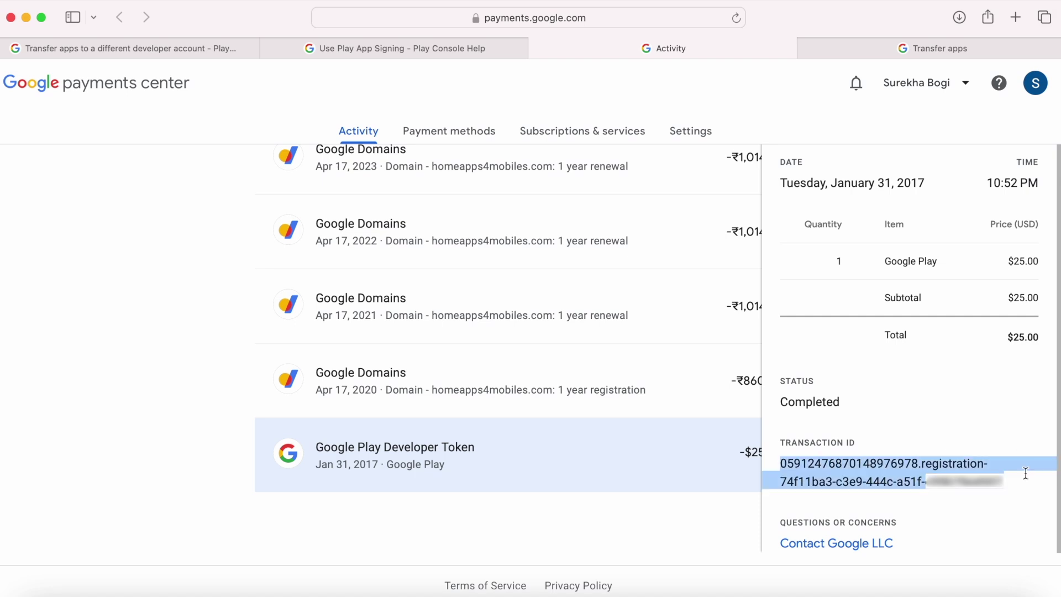
{"action": "double_click", "coordinate": [947, 464]}
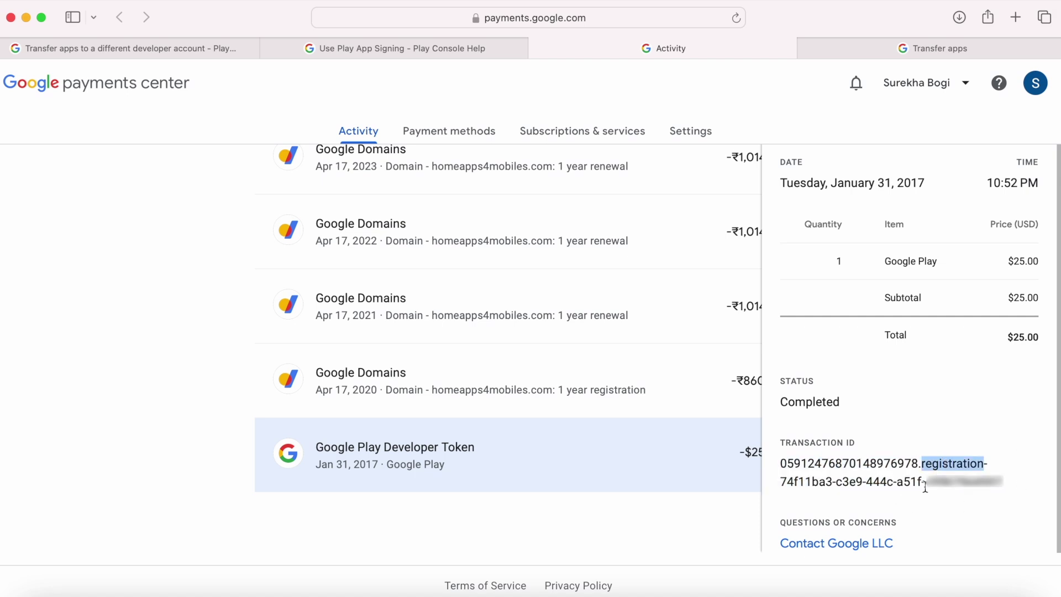
{"action": "left_click", "coordinate": [948, 464]}
{"action": "left_click_drag", "start_coordinate": [922, 463], "coordinate": [983, 491]}
{"action": "key", "text": "super+c"}
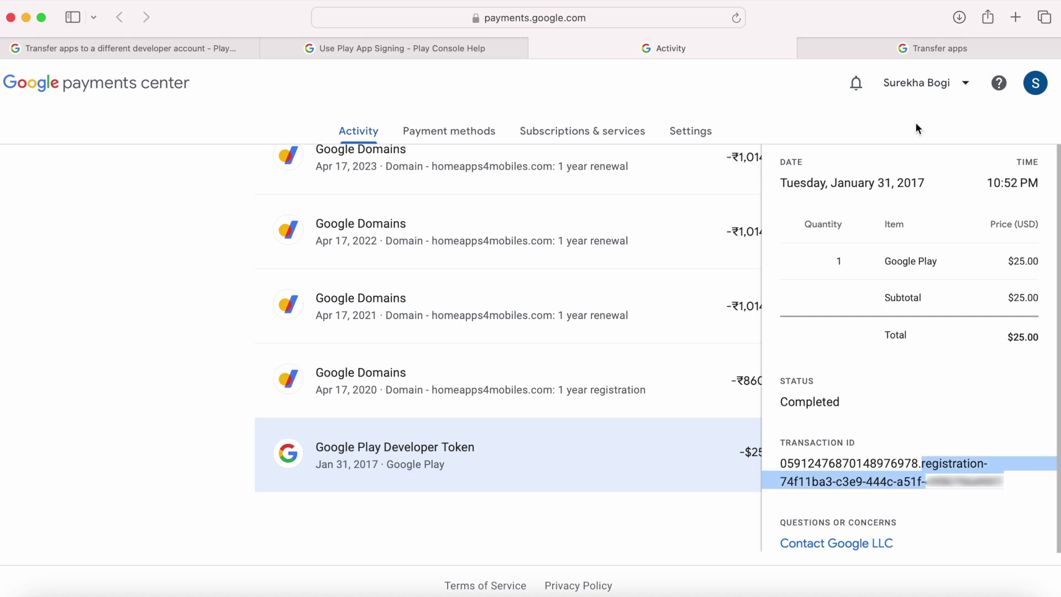
{"action": "left_click", "coordinate": [881, 47]}
{"action": "left_click", "coordinate": [593, 226]}
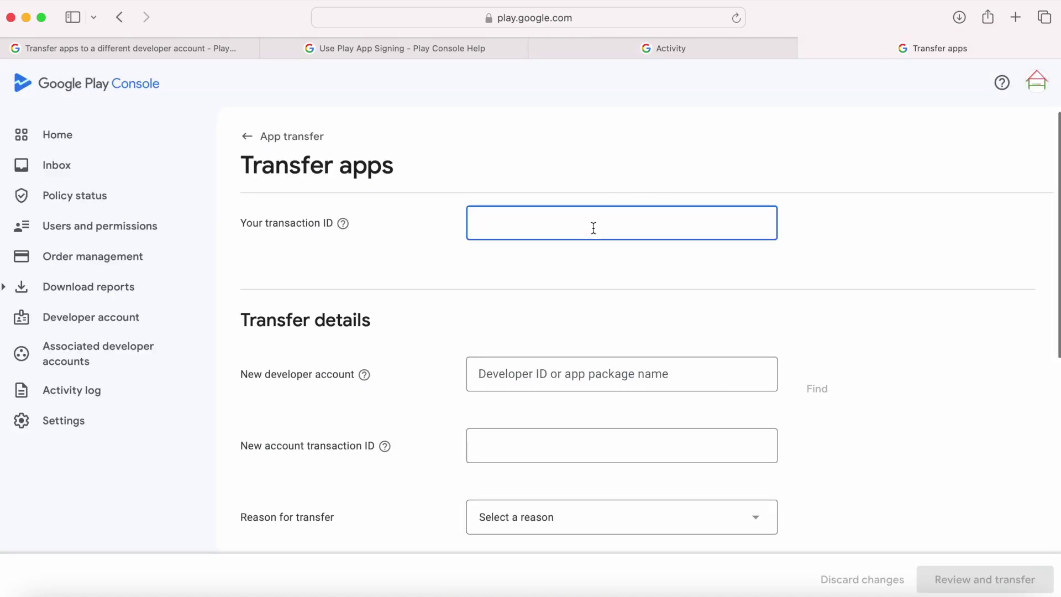
Step: Paste the registration transaction ID into Your transaction ID
{"action": "key", "text": "super+v"}
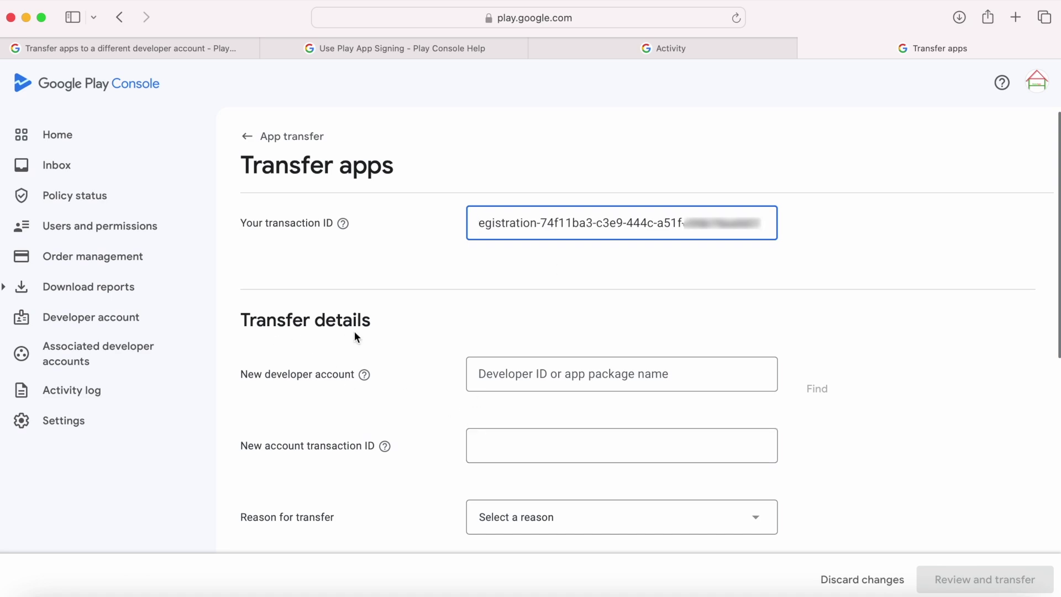
{"action": "left_click", "coordinate": [242, 375]}
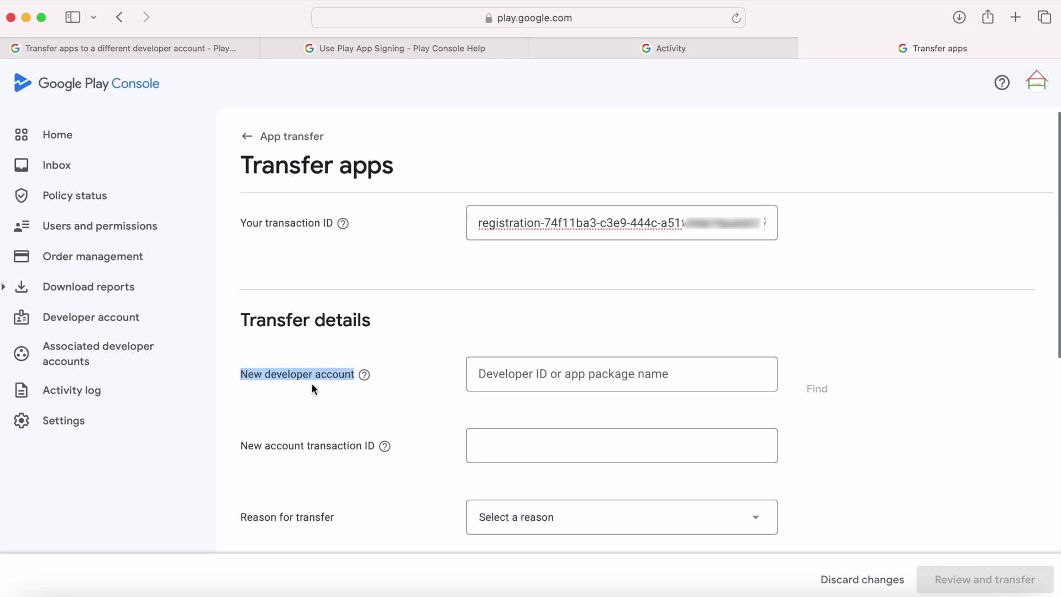
{"action": "left_click", "coordinate": [376, 403]}
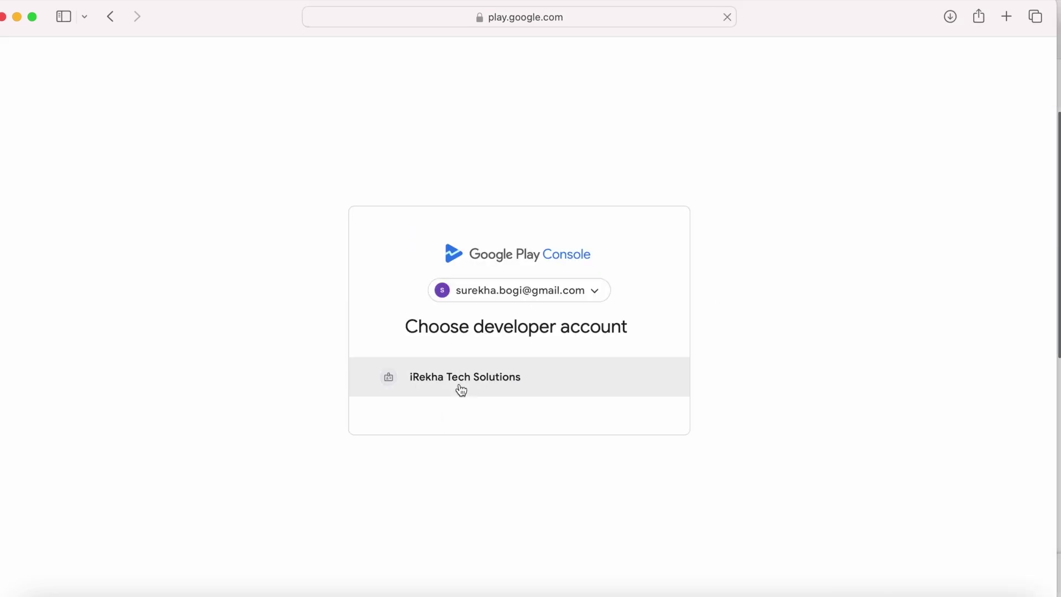
Step: Switch to the iRekha Tech Solutions account, select its Account ID, and minimize that window
{"action": "left_click", "coordinate": [461, 388]}
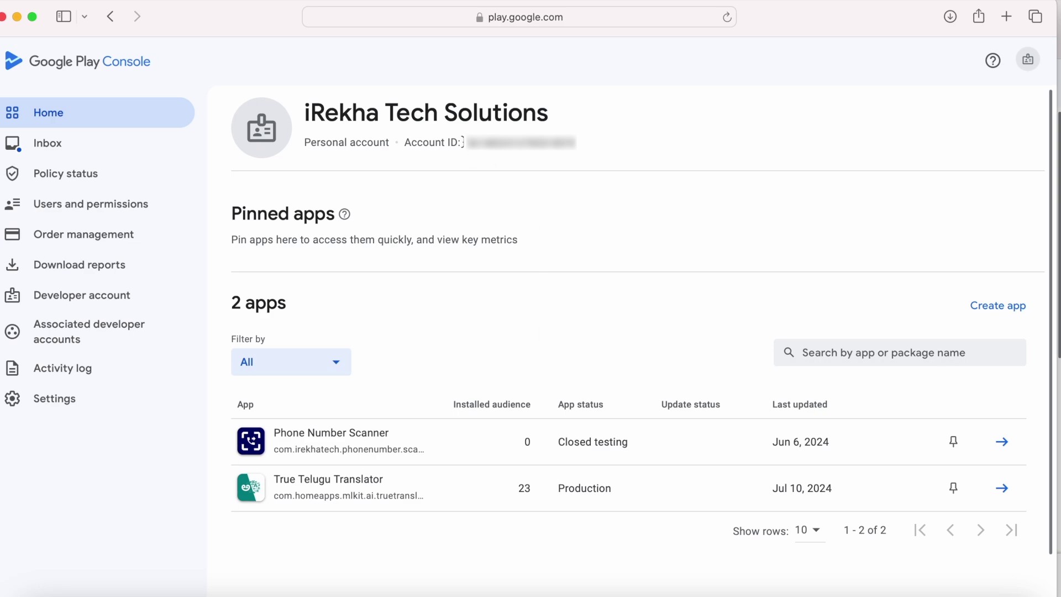
{"action": "mouse_move", "coordinate": [463, 142]}
{"action": "left_mouse_down"}
{"action": "mouse_move", "coordinate": [616, 139]}
{"action": "mouse_move", "coordinate": [463, 142]}
{"action": "left_mouse_up"}
{"action": "left_click", "coordinate": [615, 138]}
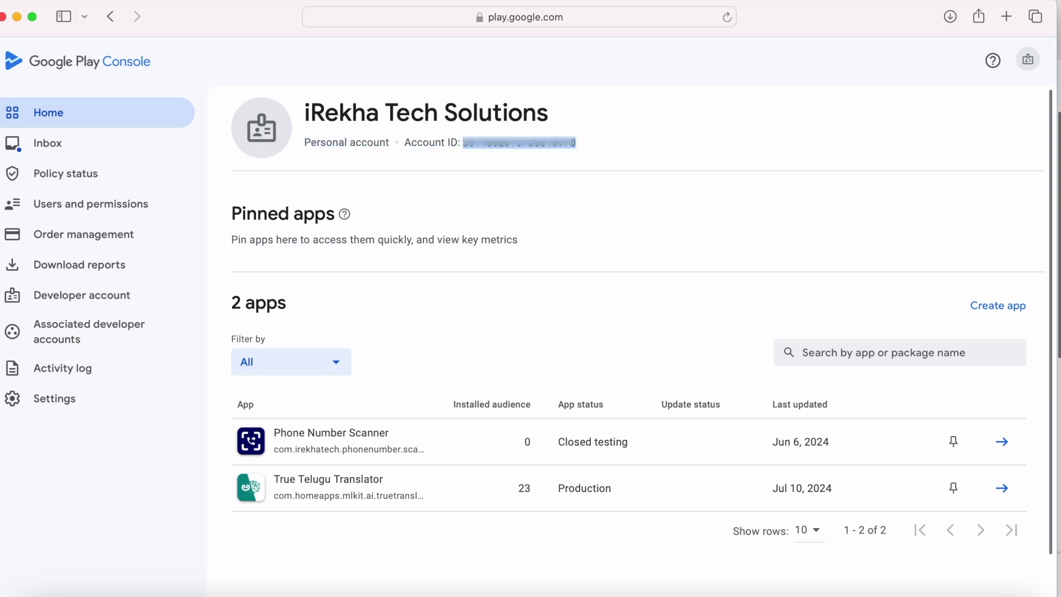
{"action": "left_click", "coordinate": [20, 18]}
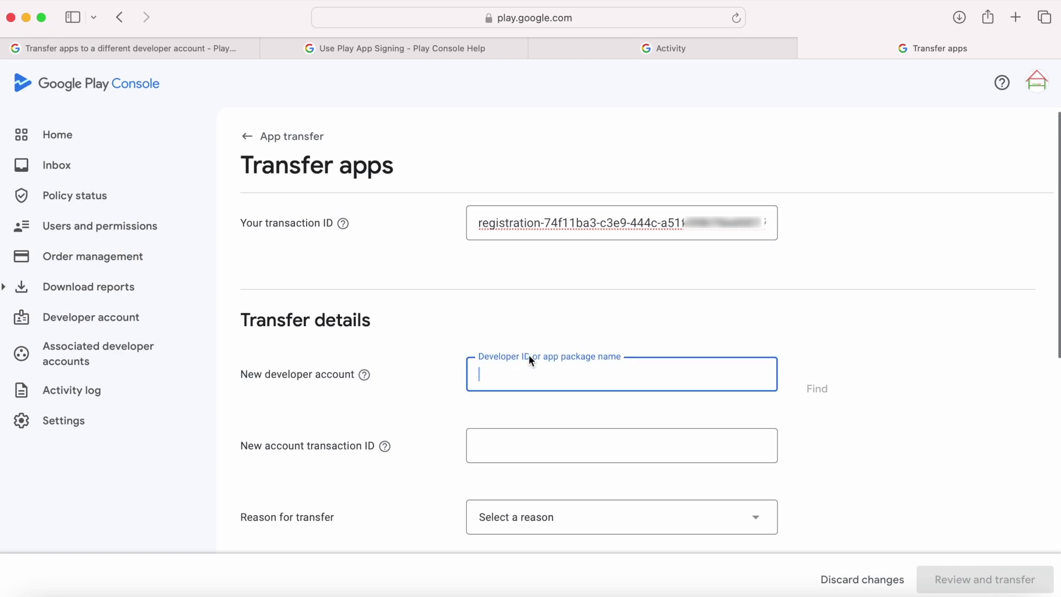
Step: Paste the target Account ID and find iRekha Tech Solutions as the new developer account
{"action": "key", "text": "super+v"}
{"action": "left_click", "coordinate": [542, 446]}
{"action": "left_click", "coordinate": [694, 409]}
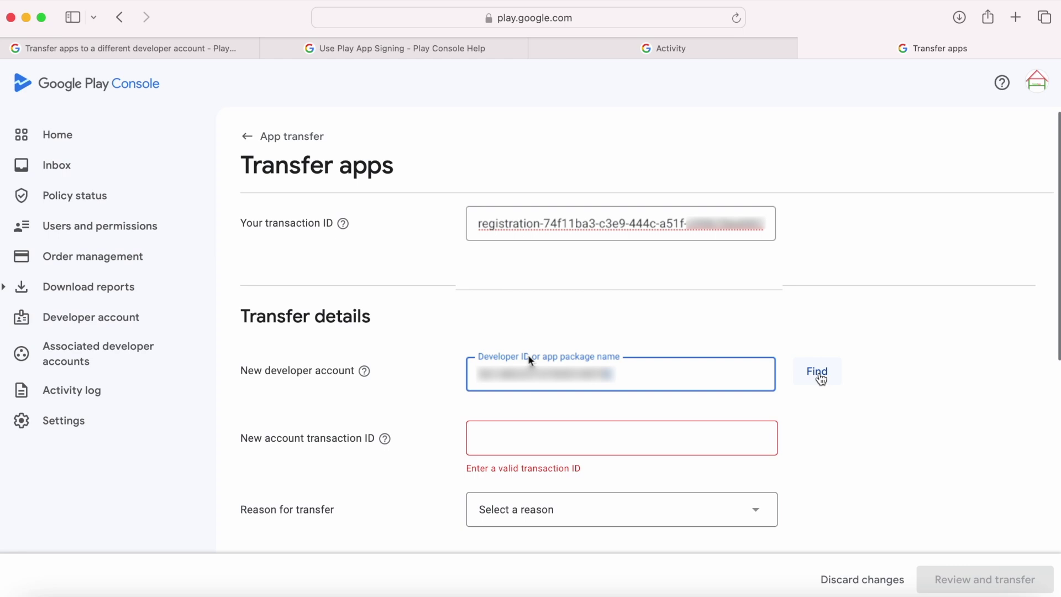
{"action": "left_click", "coordinate": [818, 375]}
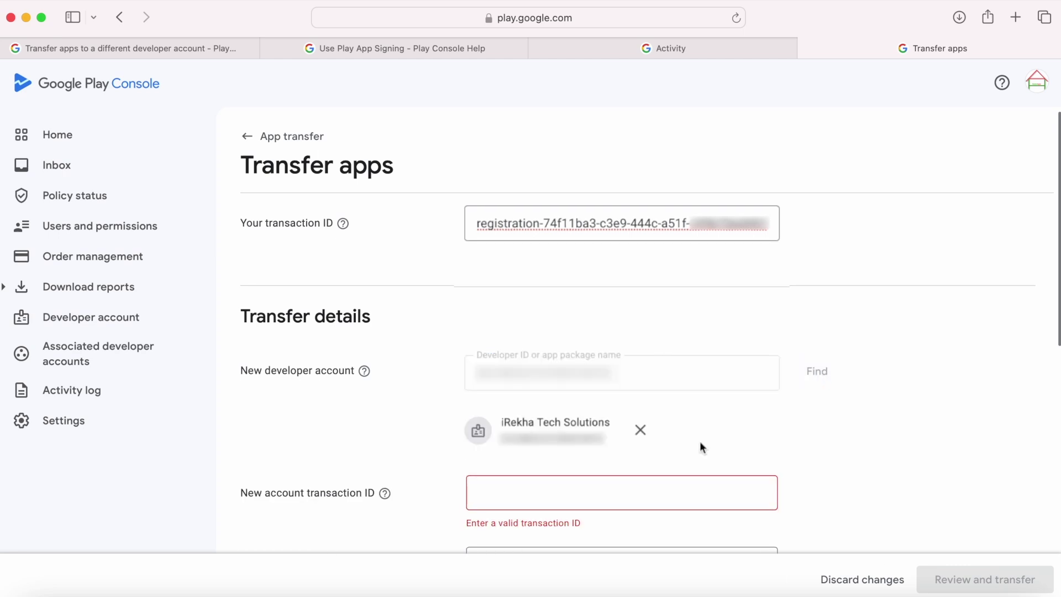
Step: Focus the New account transaction ID field and bring up another Safari window
{"action": "scroll", "coordinate": [699, 441], "scroll_direction": "down", "scroll_amount": 3}
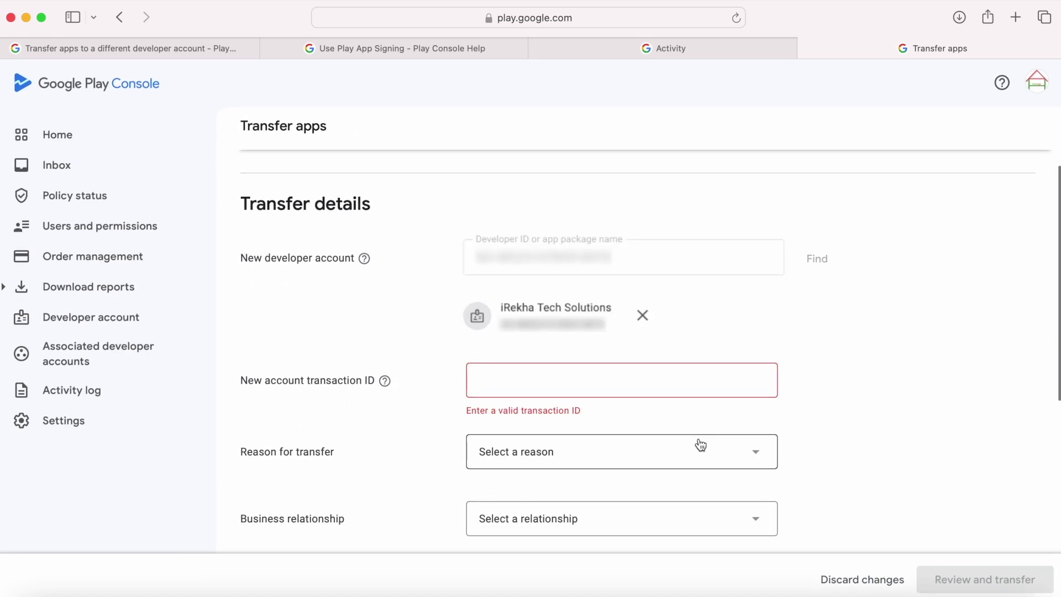
{"action": "left_click", "coordinate": [552, 375]}
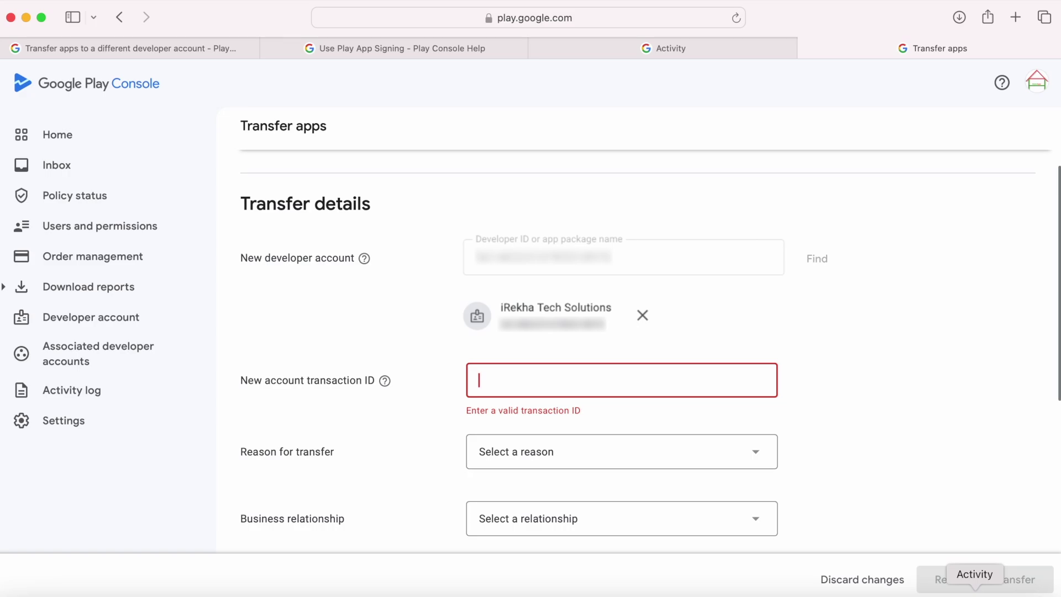
{"action": "left_click", "coordinate": [975, 592]}
Step: Search 'google payments' in a new Safari tab and open the Google Accounts sign-in result
{"action": "left_click", "coordinate": [1007, 16]}
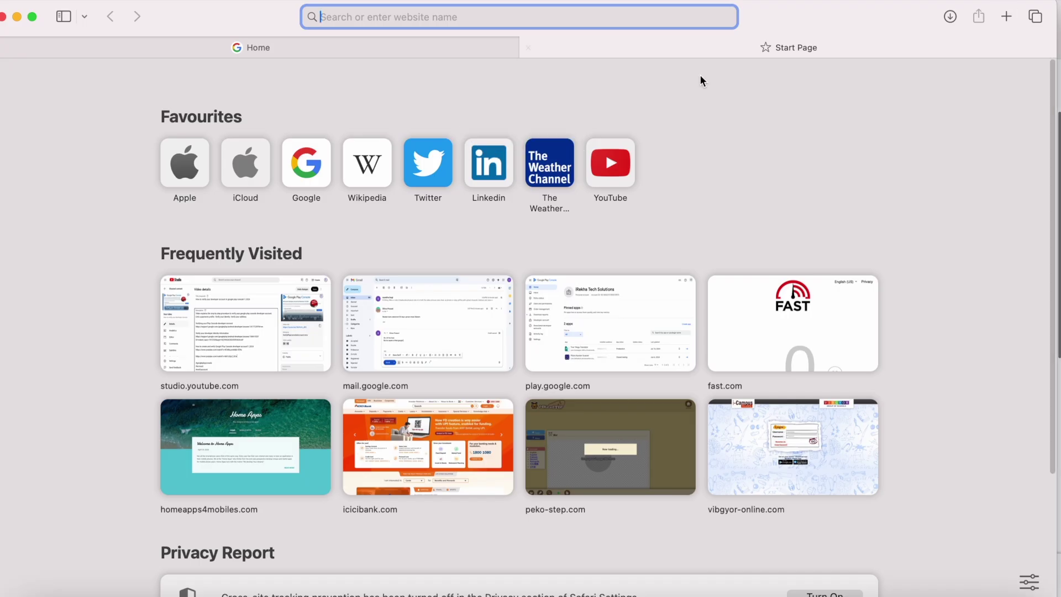
{"action": "type", "text": "google pay,ents"}
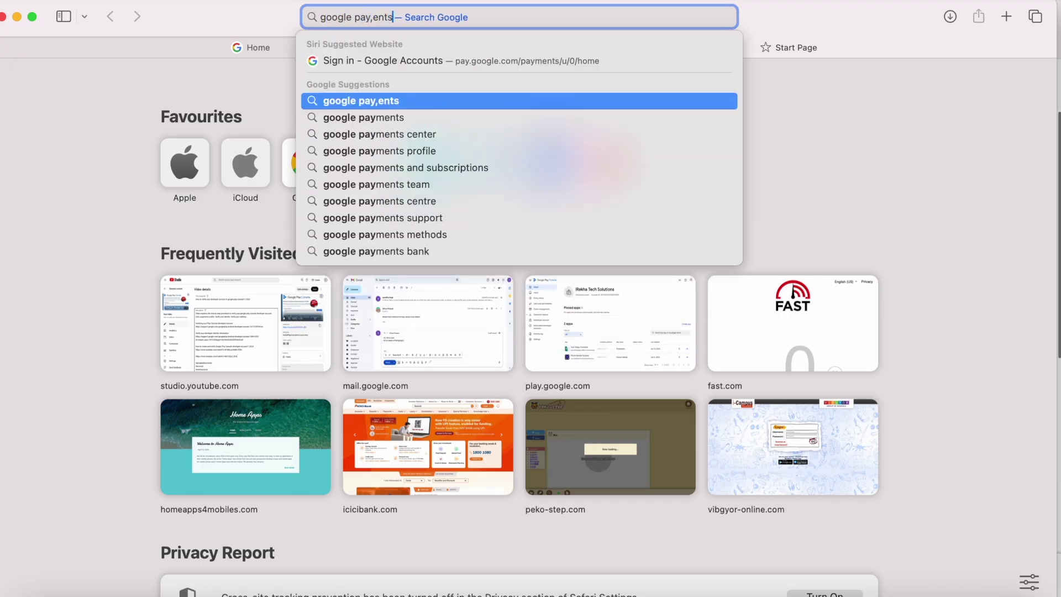
{"action": "left_click", "coordinate": [575, 118]}
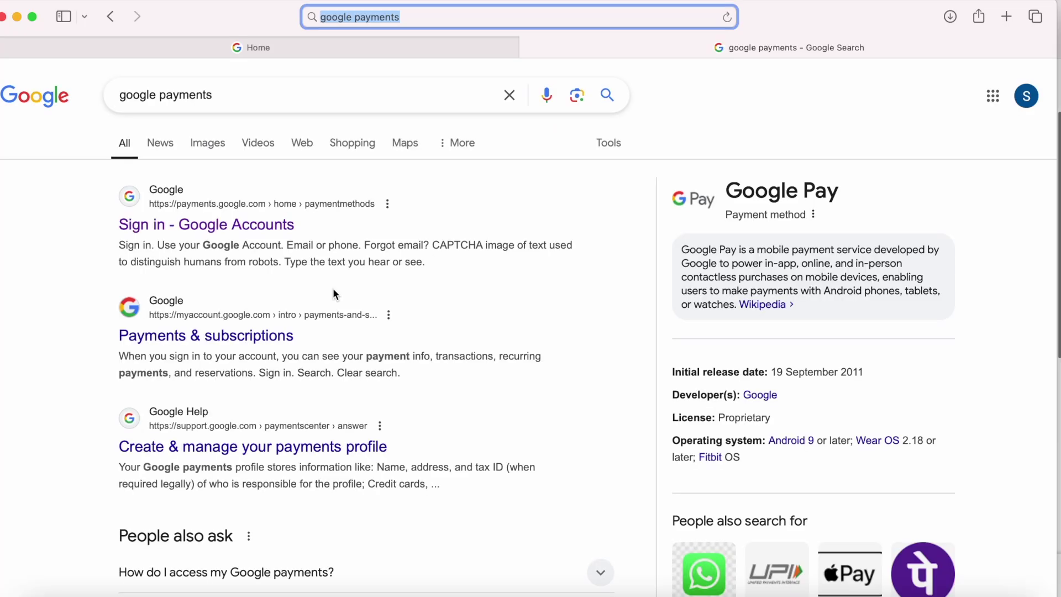
{"action": "left_click", "coordinate": [225, 228]}
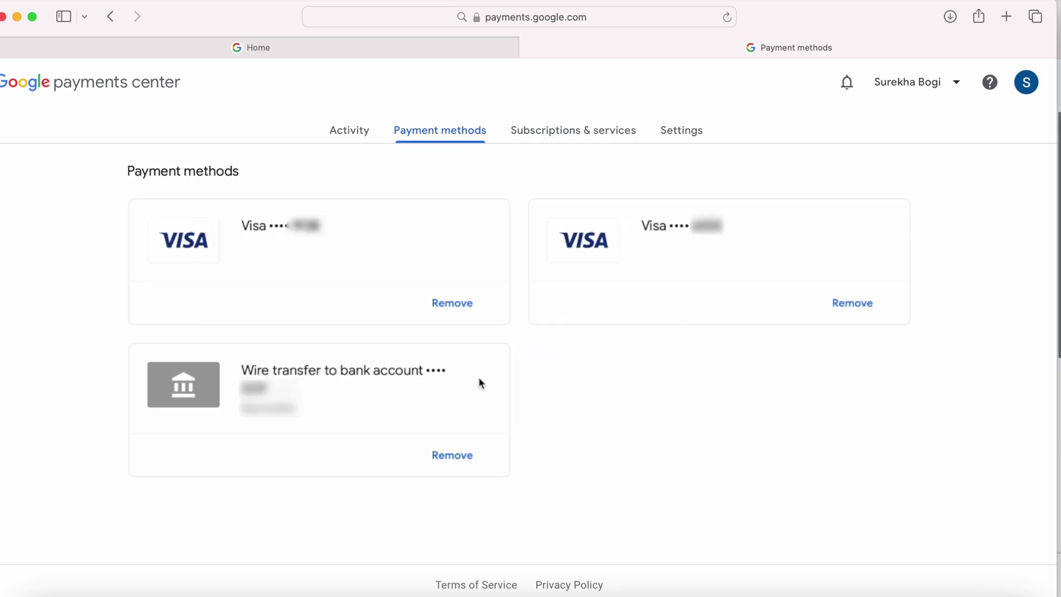
Step: Copy the transaction ID of the Dec 19, 2023 $25.00 Developer Registration Fee from Activity
{"action": "left_click", "coordinate": [348, 133]}
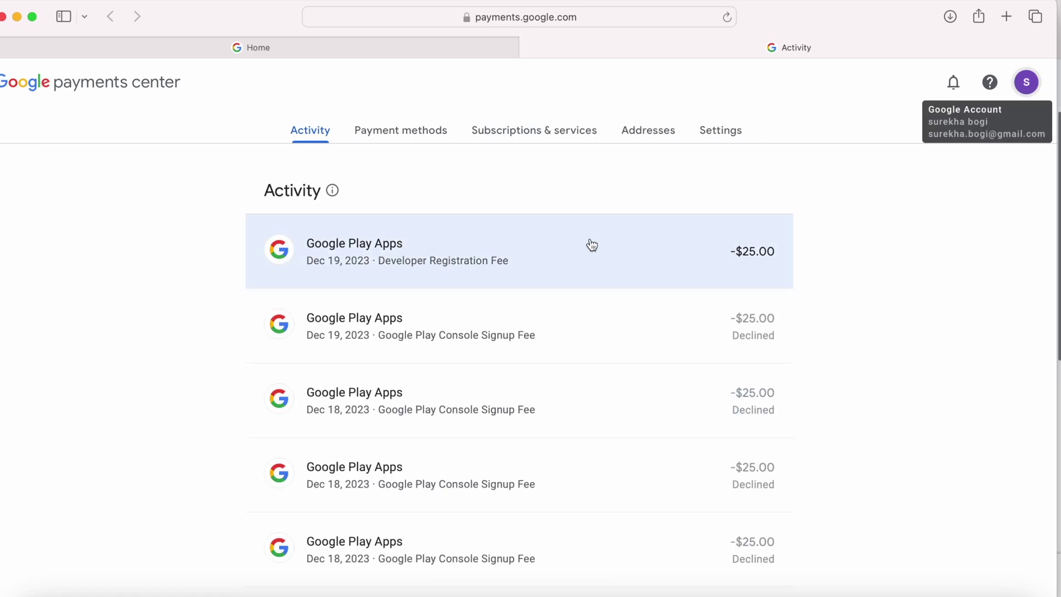
{"action": "left_click", "coordinate": [509, 241]}
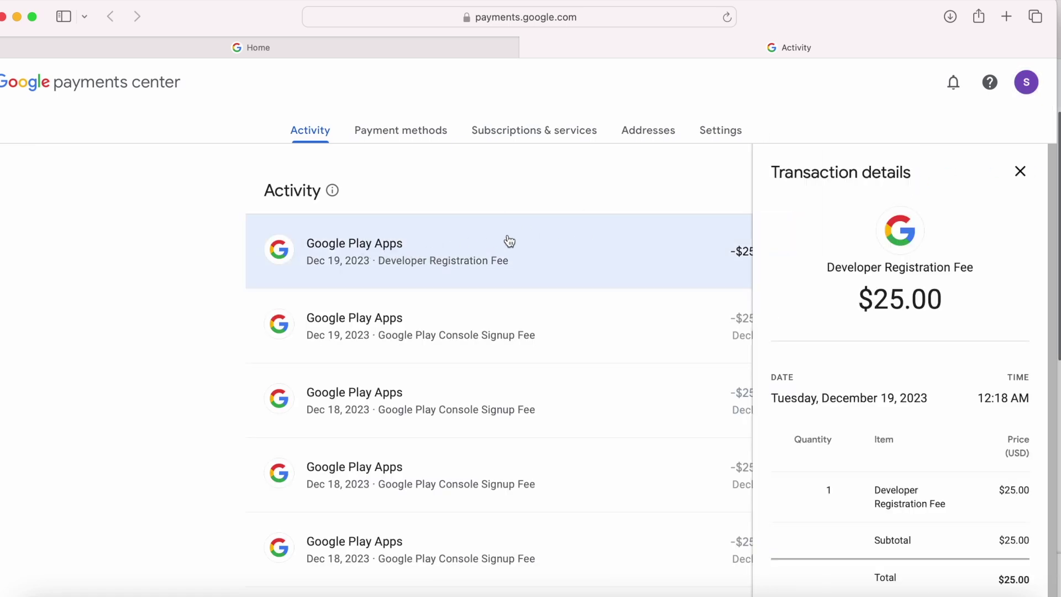
{"action": "scroll", "coordinate": [912, 450], "scroll_direction": "down", "scroll_amount": 5}
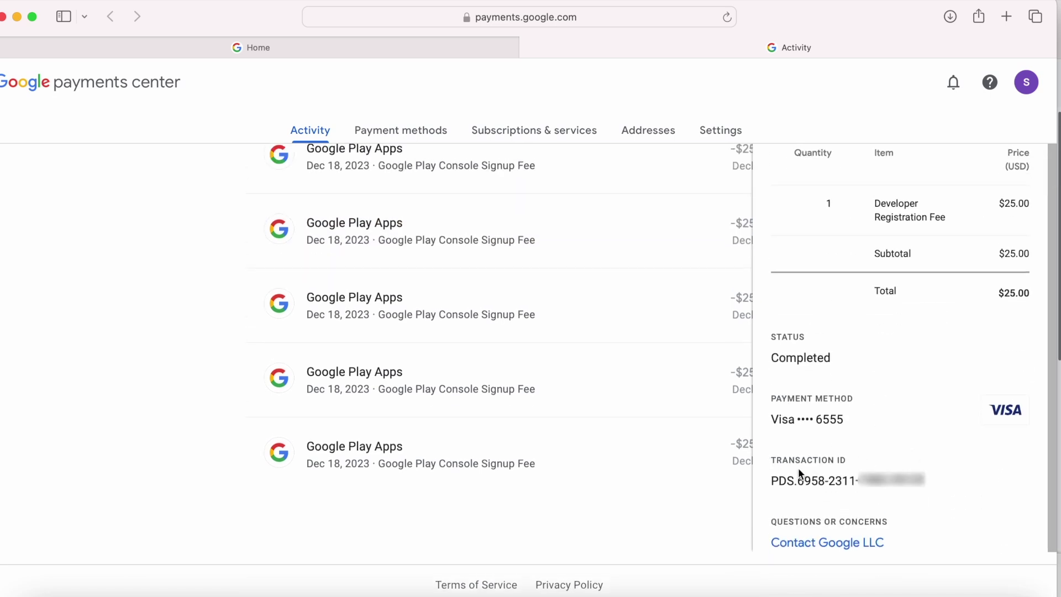
{"action": "left_click_drag", "start_coordinate": [772, 481], "coordinate": [855, 480]}
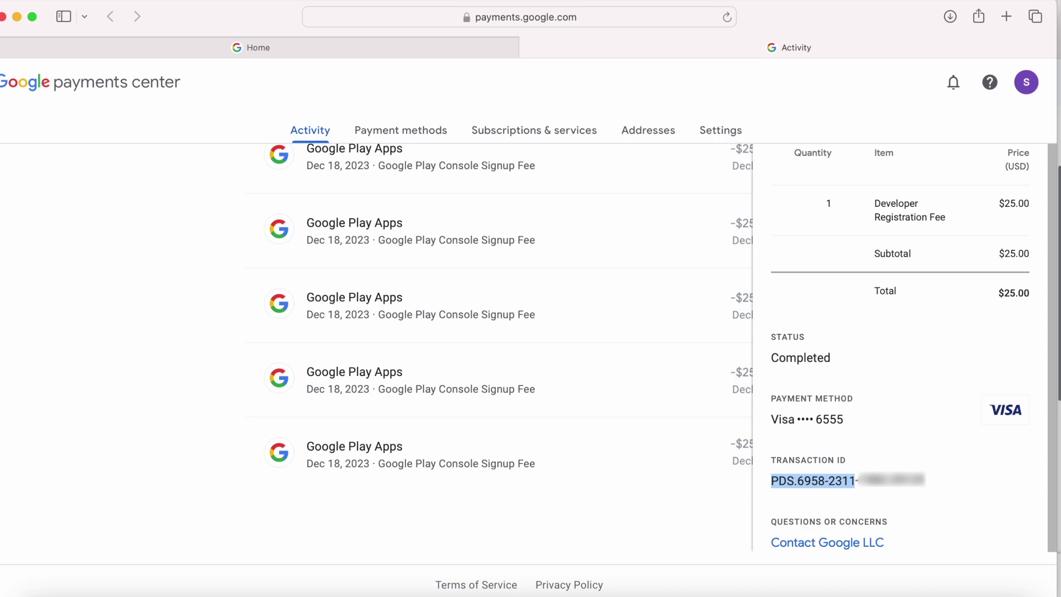
{"action": "left_click_drag", "start_coordinate": [857, 481], "coordinate": [769, 482]}
Step: Paste the copied transaction ID into the New account transaction ID field
{"action": "left_click", "coordinate": [16, 18]}
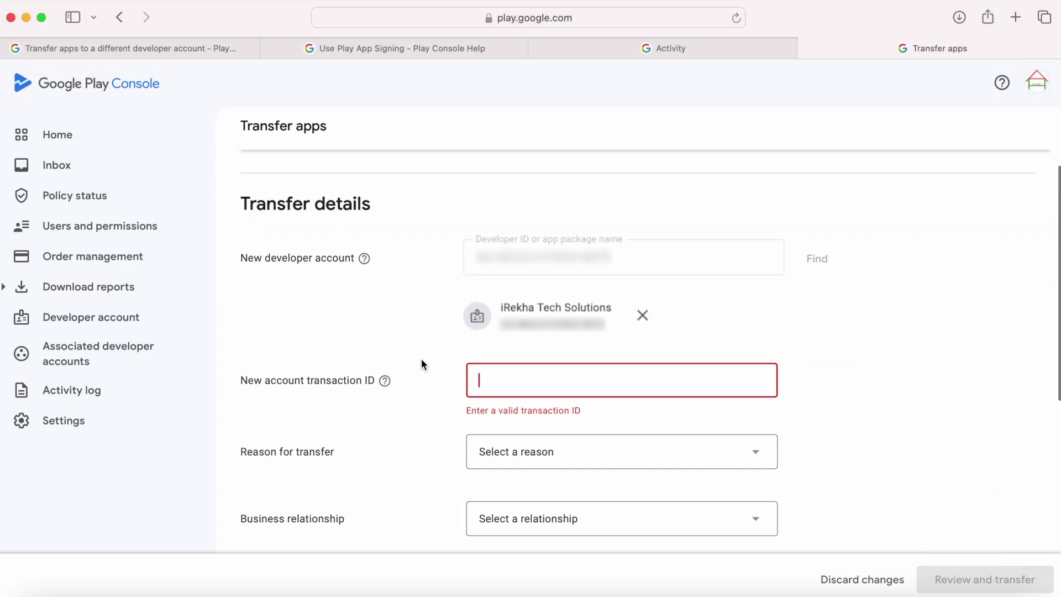
{"action": "left_click", "coordinate": [503, 382]}
{"action": "key", "text": "super+v"}
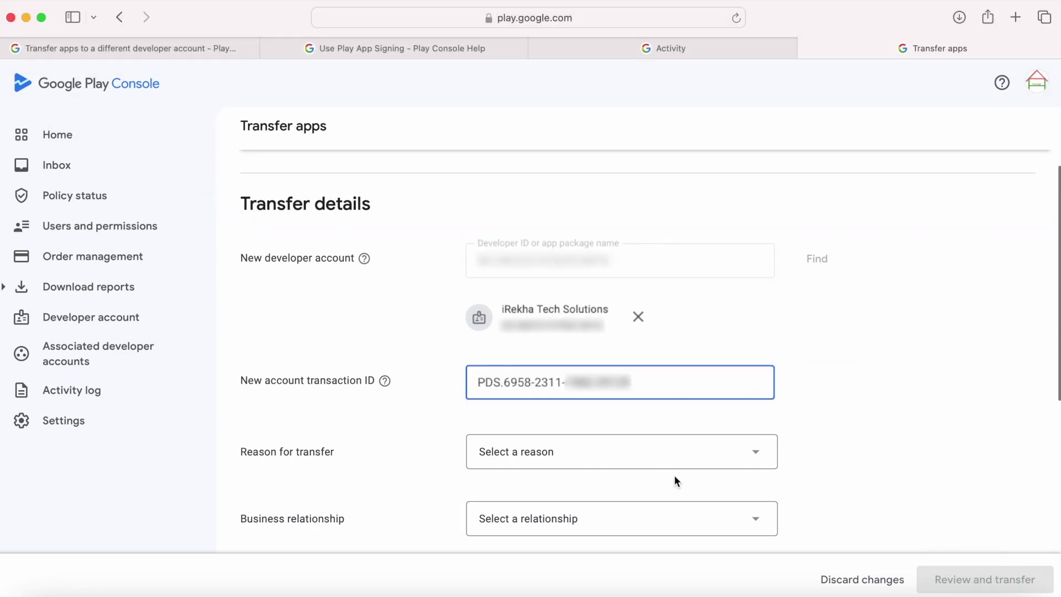
{"action": "scroll", "coordinate": [674, 475], "scroll_direction": "down", "scroll_amount": 3}
Step: Choose Other as the Reason for transfer, then return to the reasons list
{"action": "left_click", "coordinate": [573, 390]}
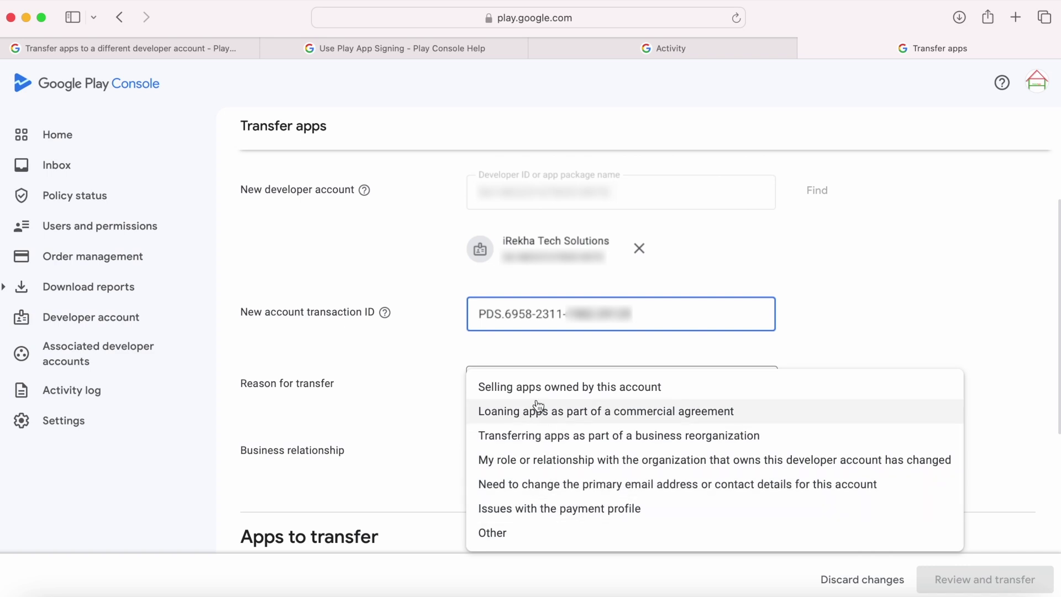
{"action": "left_click", "coordinate": [503, 534]}
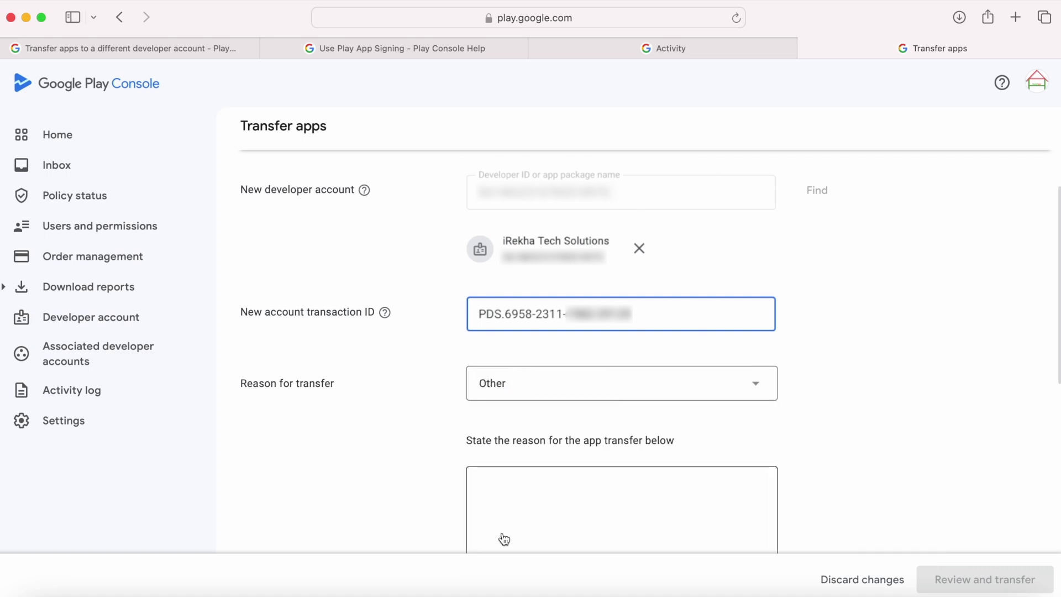
{"action": "scroll", "coordinate": [502, 533], "scroll_direction": "down", "scroll_amount": 3}
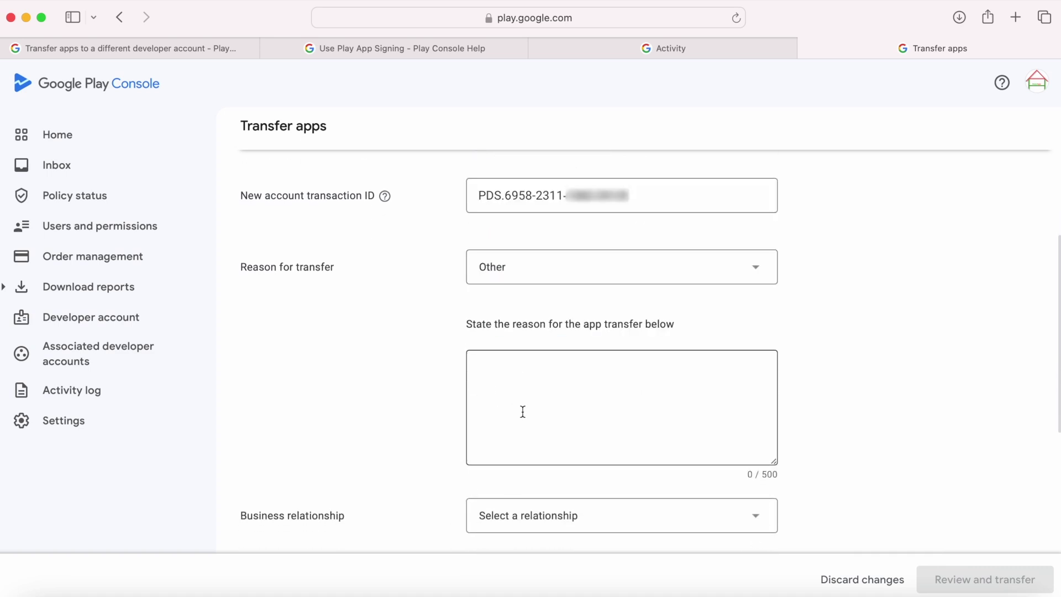
{"action": "left_click", "coordinate": [514, 374]}
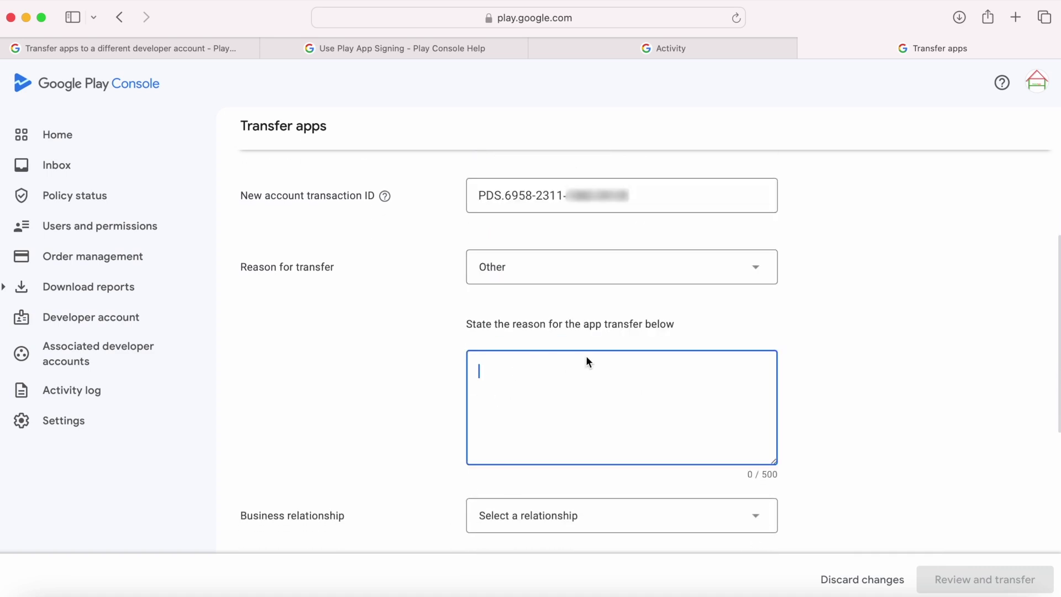
{"action": "left_click", "coordinate": [741, 271]}
Step: Pick 'Selling apps owned by this account' as reason and 'Owned by the same legal entity' as relationship
{"action": "left_click", "coordinate": [629, 278]}
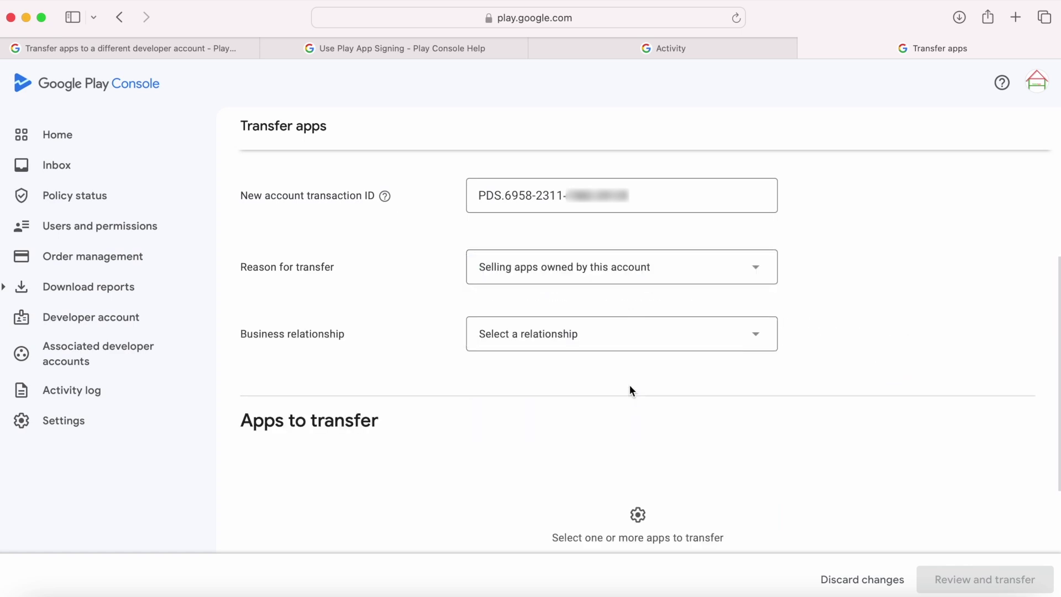
{"action": "left_click", "coordinate": [582, 340]}
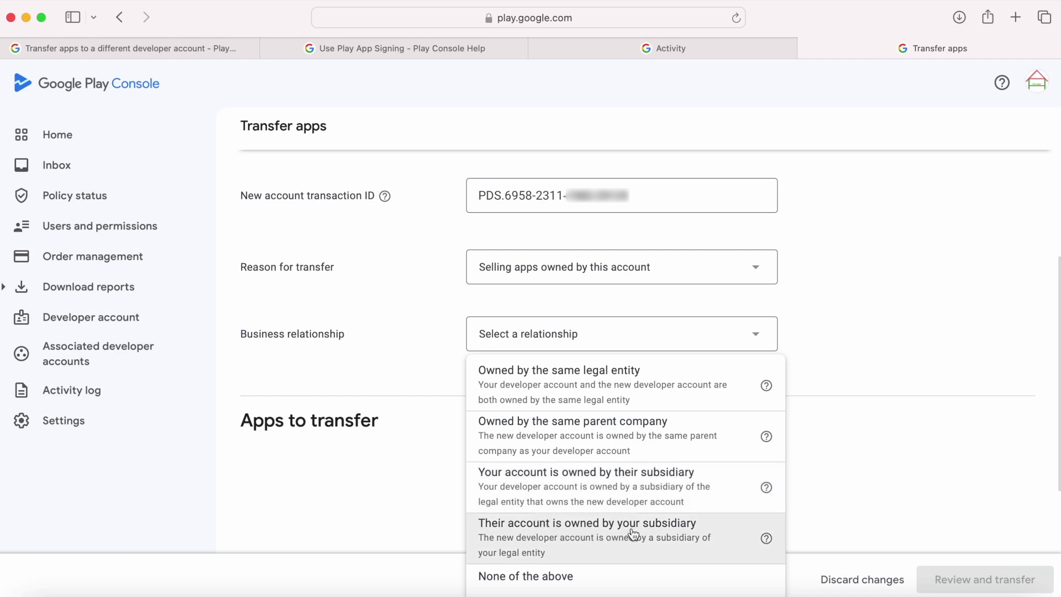
{"action": "left_click", "coordinate": [568, 381]}
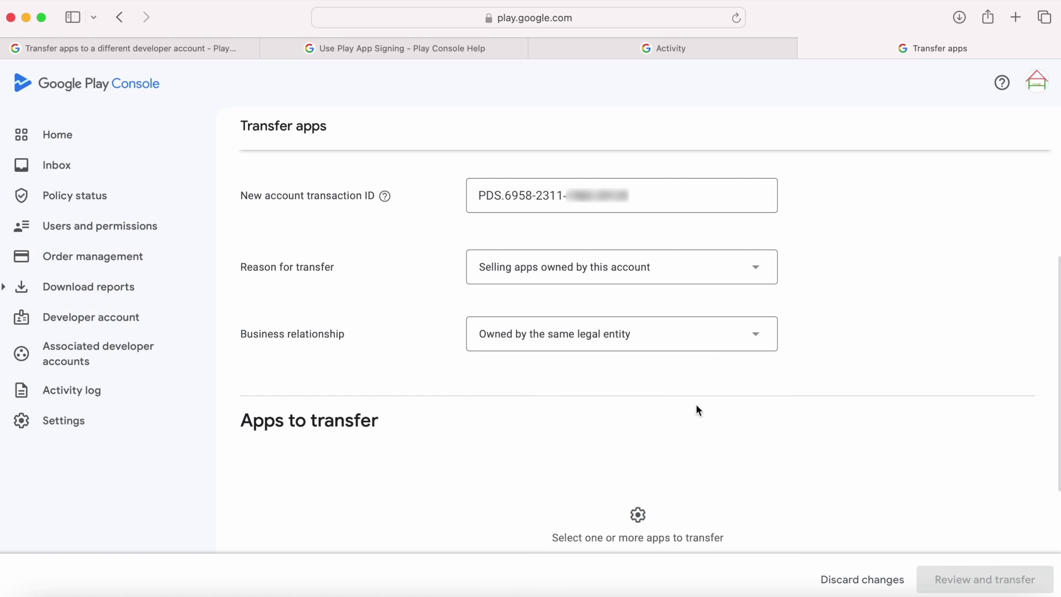
{"action": "scroll", "coordinate": [697, 409], "scroll_direction": "down", "scroll_amount": 5}
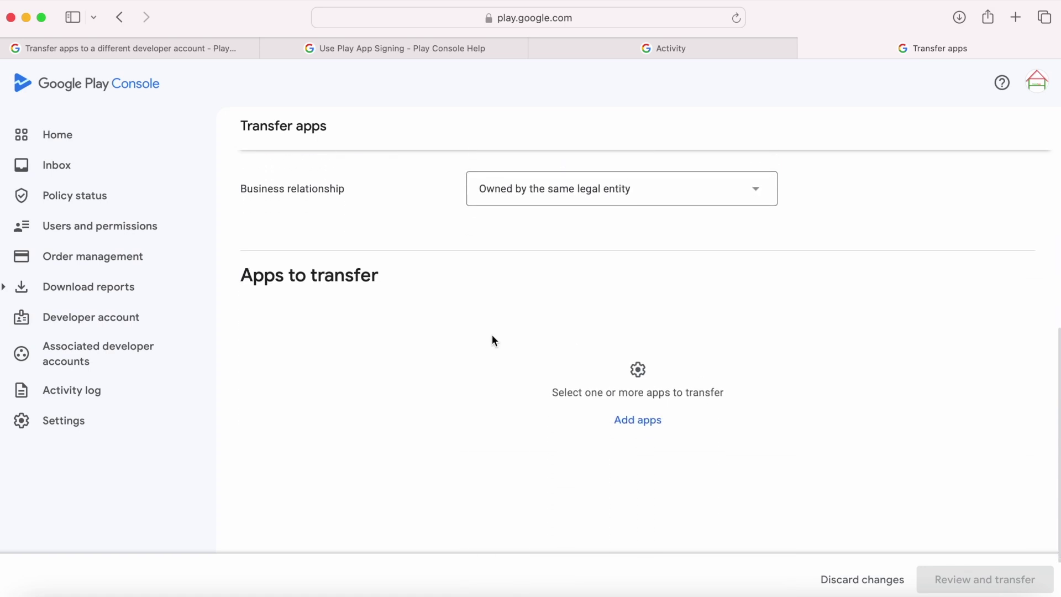
Step: Tick Kids Learning Test in the Add apps list and apply it to the transfer
{"action": "left_click", "coordinate": [637, 425]}
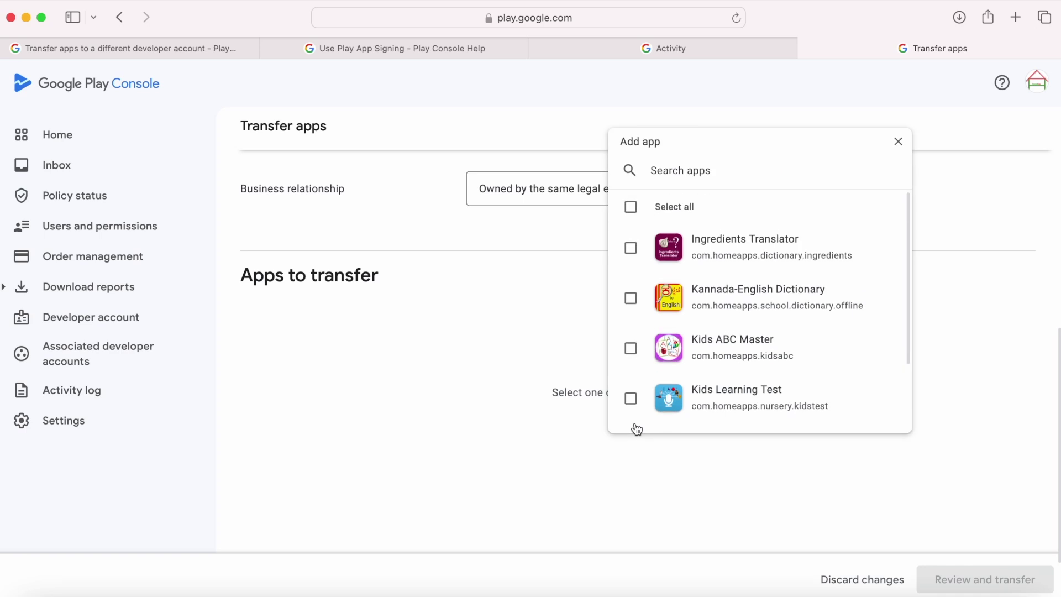
{"action": "scroll", "coordinate": [763, 305], "scroll_direction": "down", "scroll_amount": 3}
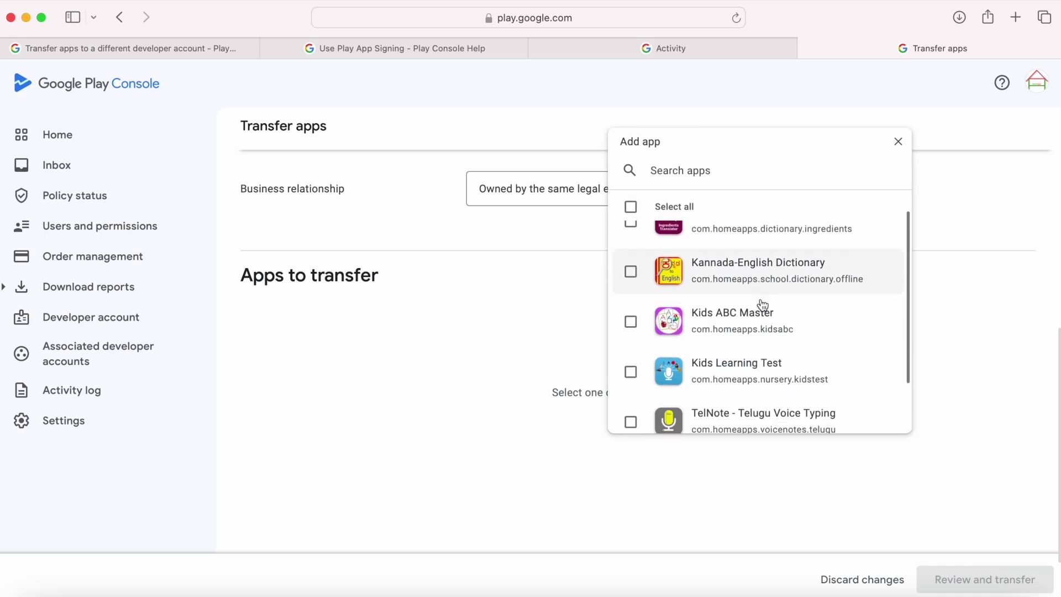
{"action": "scroll", "coordinate": [763, 305], "scroll_direction": "up", "scroll_amount": 3}
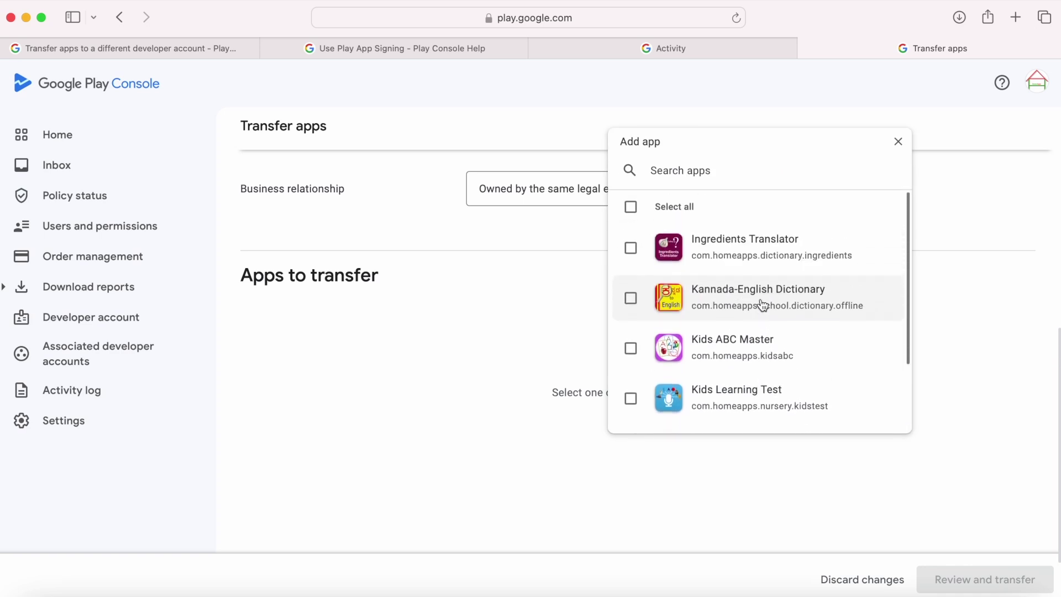
{"action": "scroll", "coordinate": [763, 305], "scroll_direction": "down", "scroll_amount": 3}
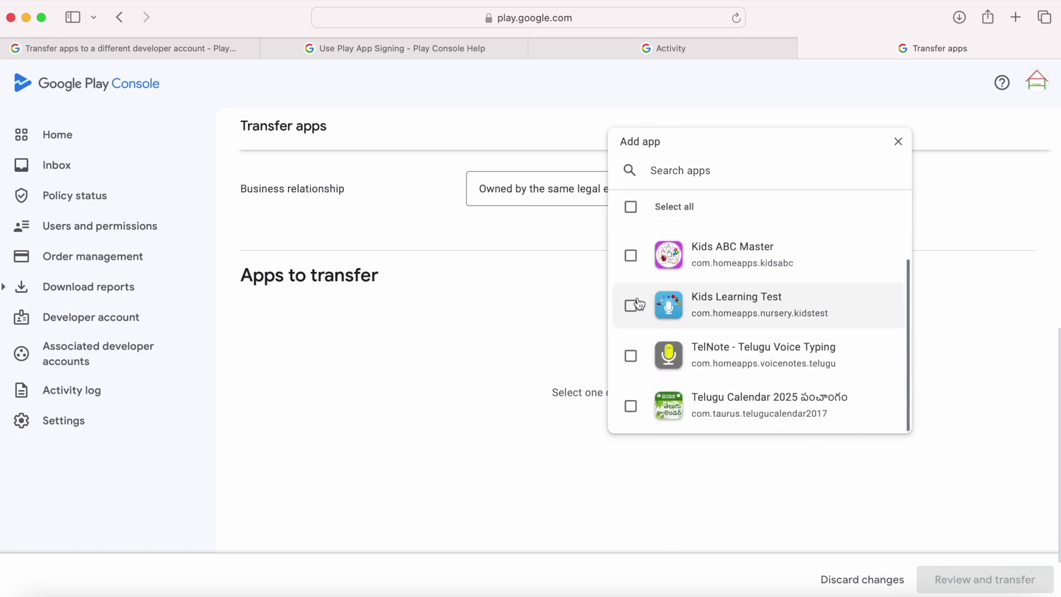
{"action": "left_click", "coordinate": [631, 307]}
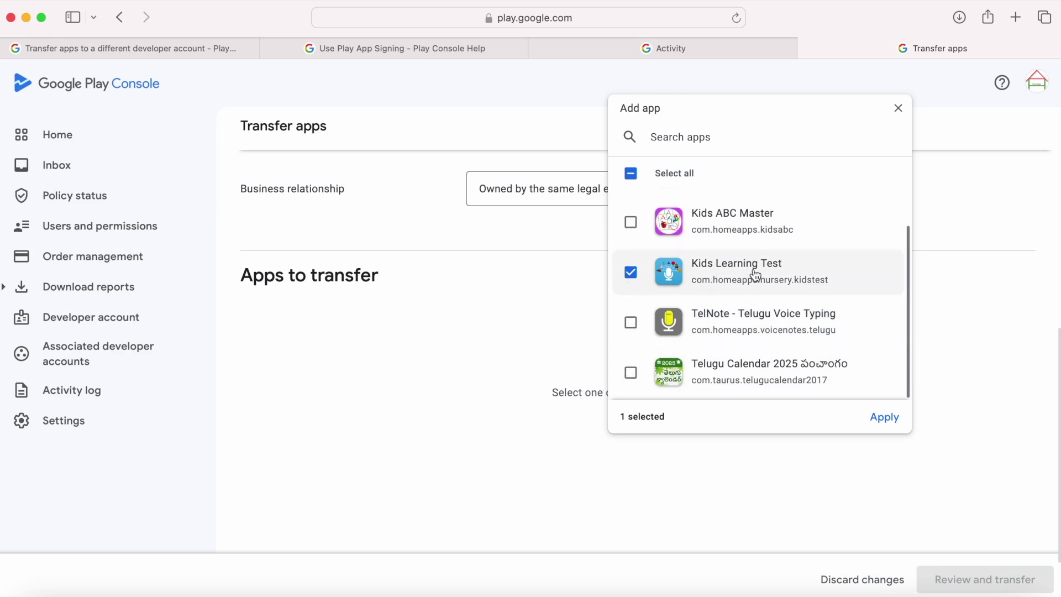
{"action": "left_click", "coordinate": [884, 417]}
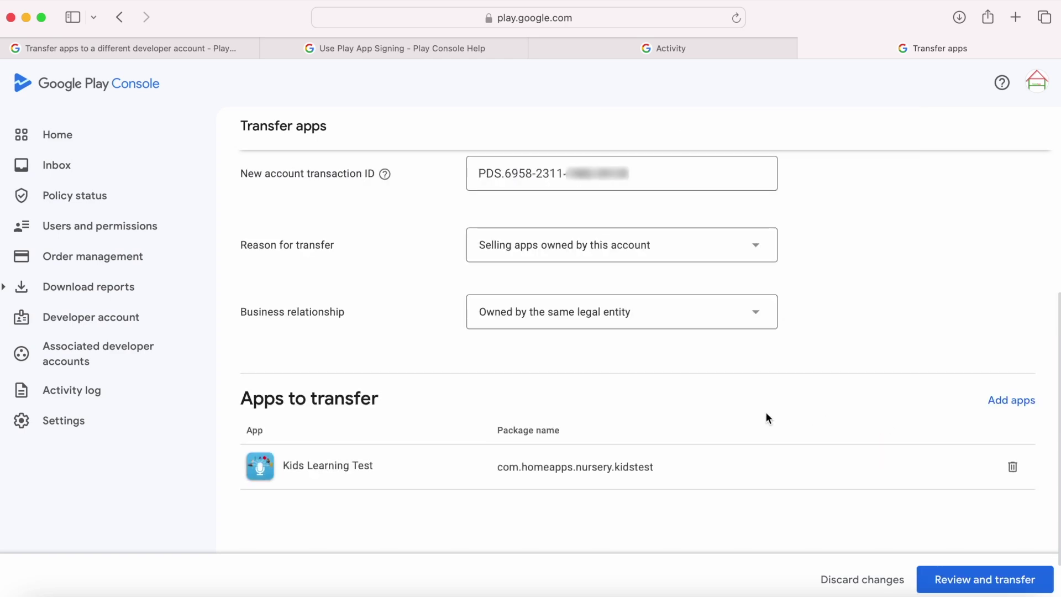
Step: Check through the completed transfer form and proceed to the review and agreements
{"action": "key", "text": "shift+Tab"}
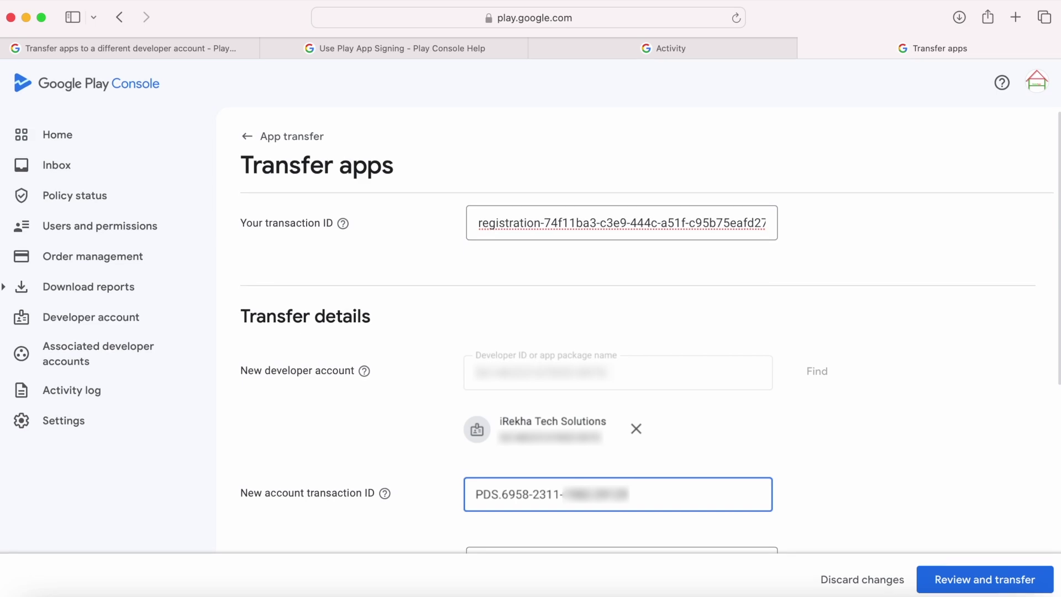
{"action": "scroll", "coordinate": [765, 414], "scroll_direction": "down", "scroll_amount": 7}
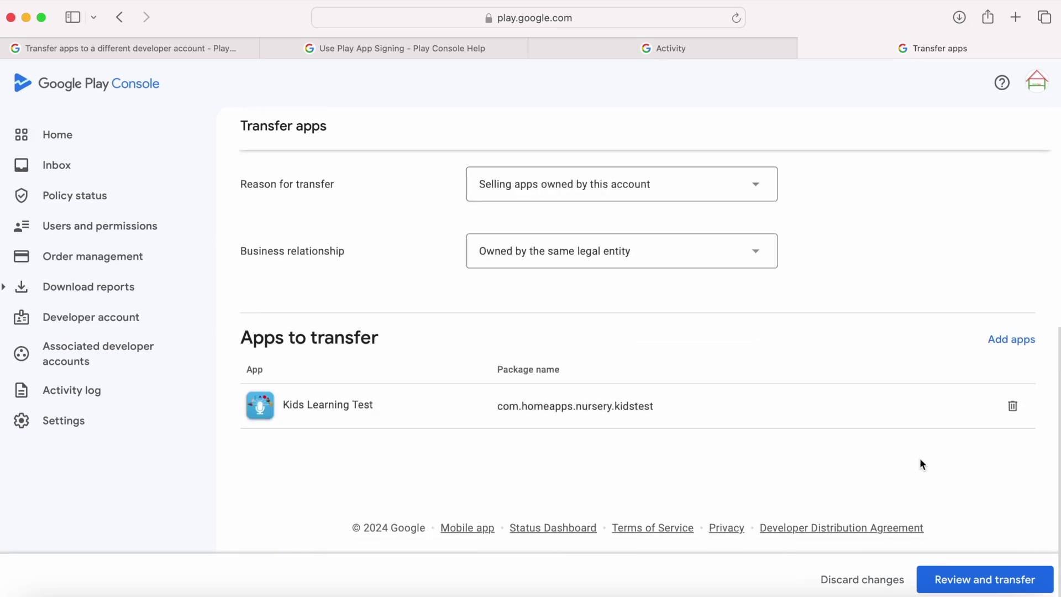
{"action": "left_click", "coordinate": [986, 579]}
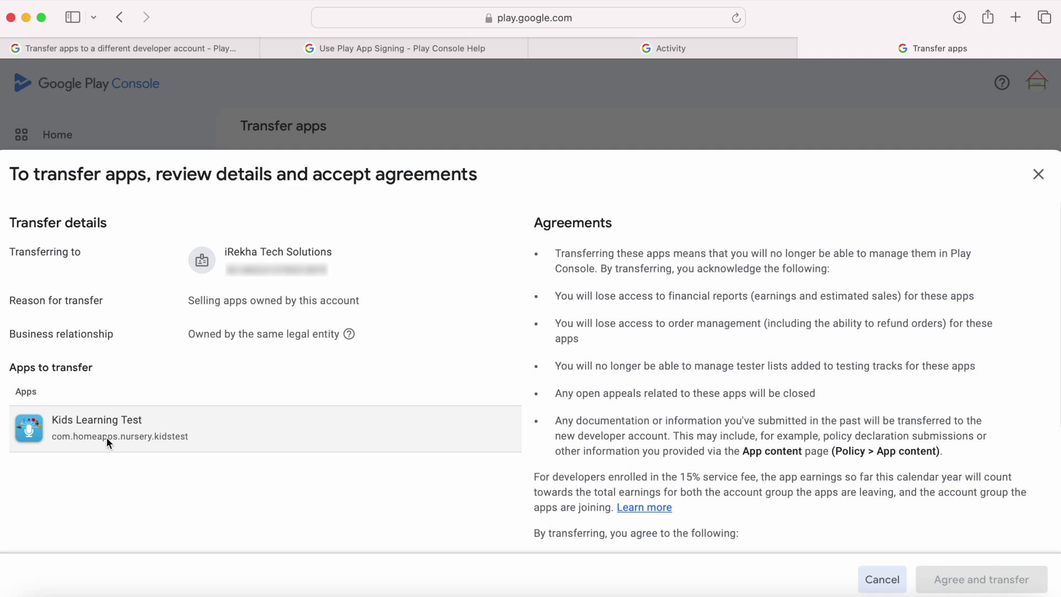
Step: Tick 'I acknowledge and agree to these statements' and submit with Agree and transfer
{"action": "scroll", "coordinate": [695, 374], "scroll_direction": "down", "scroll_amount": 5}
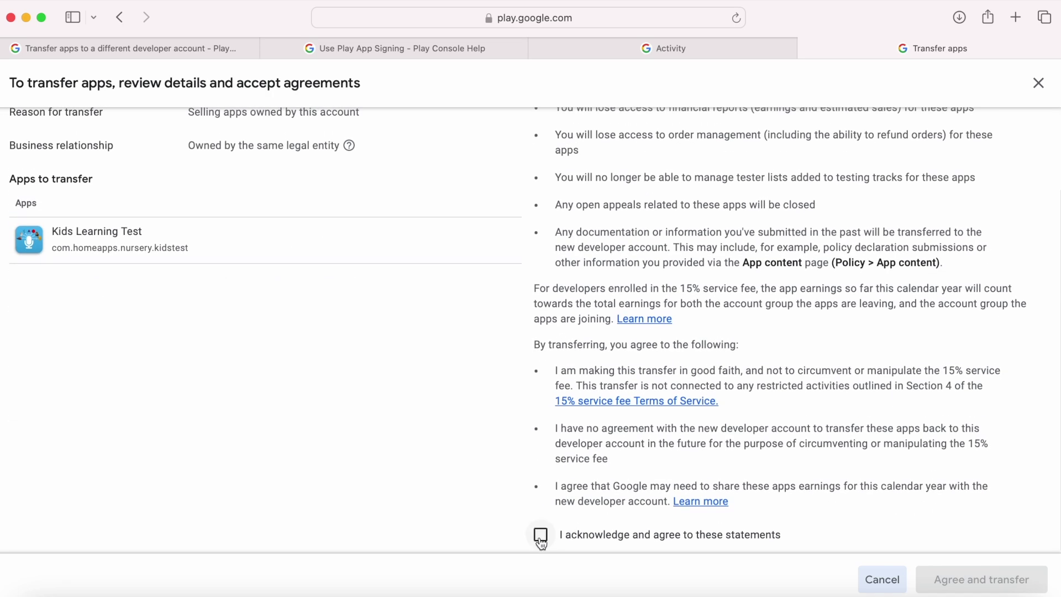
{"action": "left_click", "coordinate": [541, 534]}
{"action": "left_click", "coordinate": [974, 580]}
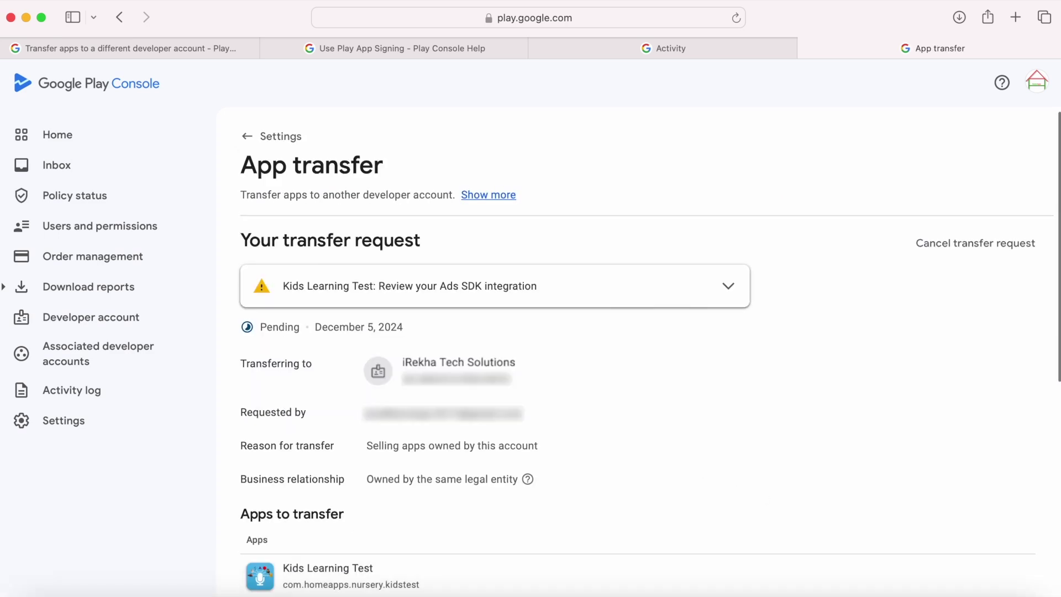
Step: Expand, read, then collapse the Ads SDK integration warning on the Pending Kids Learning Test transfer
{"action": "double_click", "coordinate": [270, 325]}
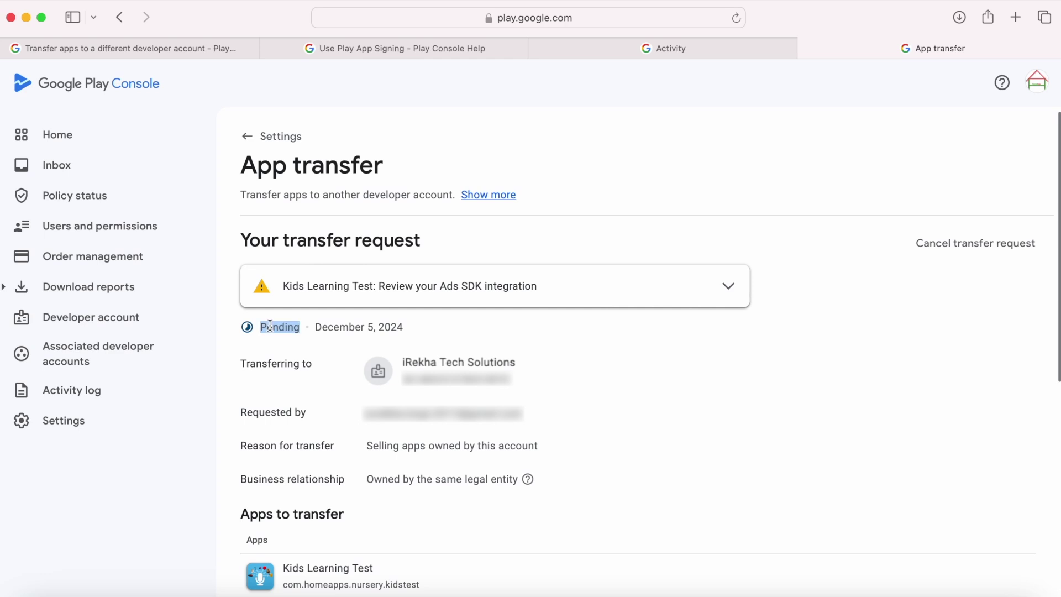
{"action": "left_click", "coordinate": [350, 331]}
{"action": "left_click", "coordinate": [735, 286]}
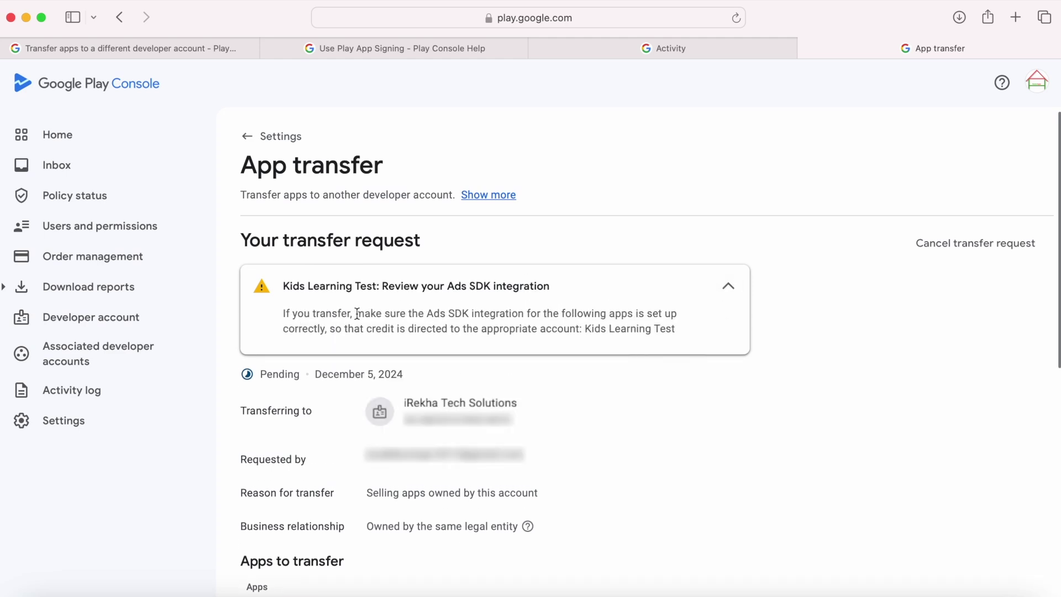
{"action": "left_click_drag", "start_coordinate": [357, 310], "coordinate": [545, 313]}
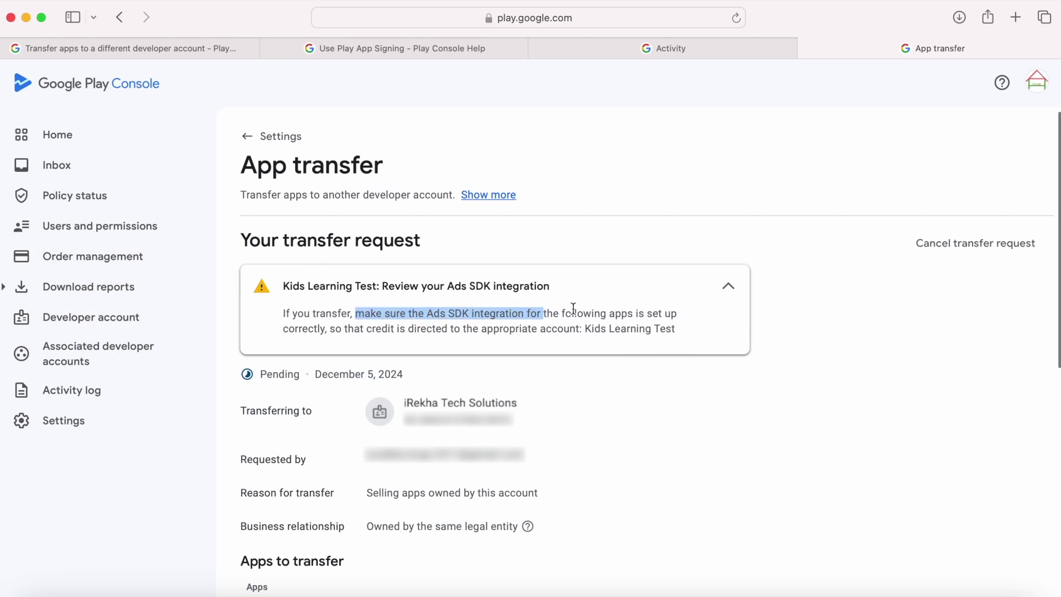
{"action": "left_click", "coordinate": [366, 326]}
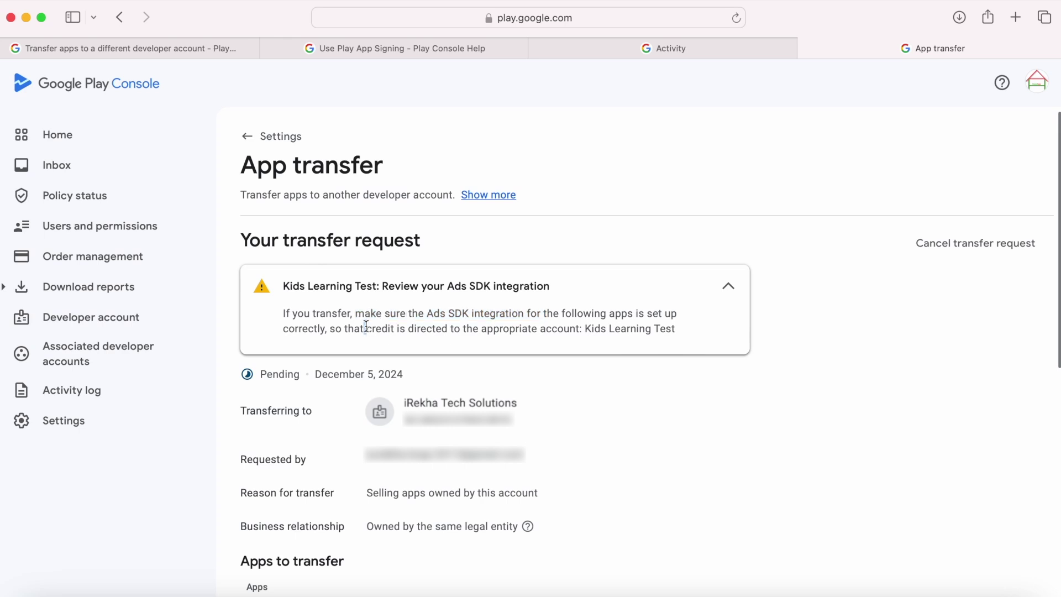
{"action": "left_click_drag", "start_coordinate": [427, 314], "coordinate": [522, 315]}
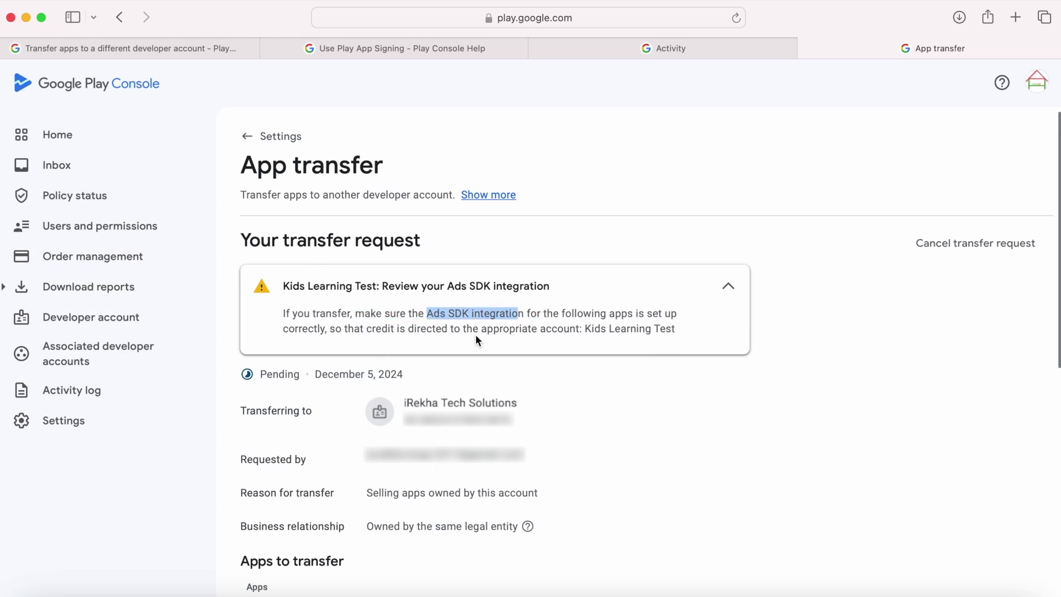
{"action": "left_click", "coordinate": [584, 335]}
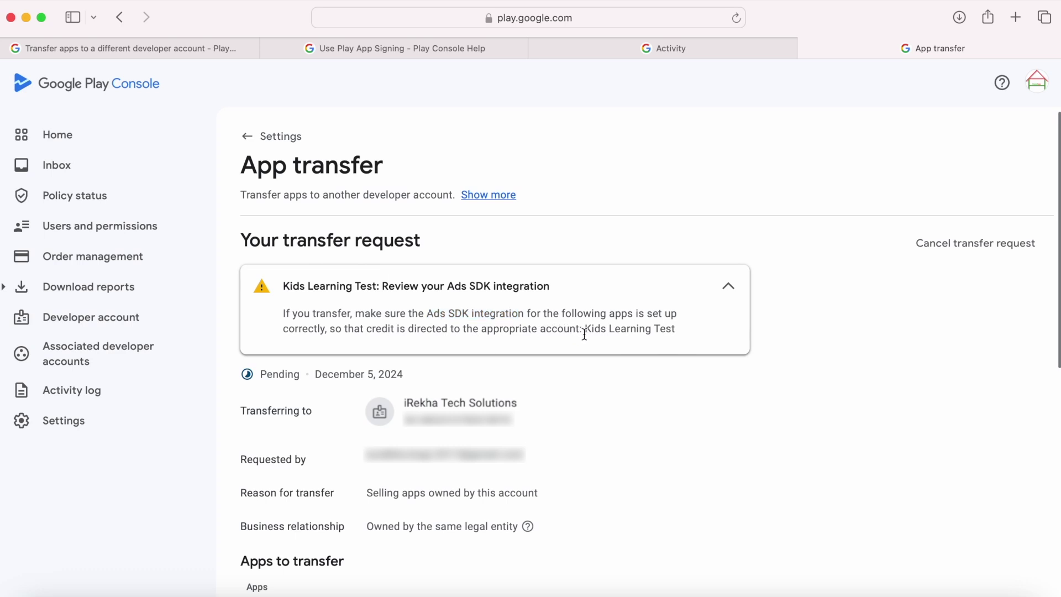
{"action": "left_click", "coordinate": [729, 291]}
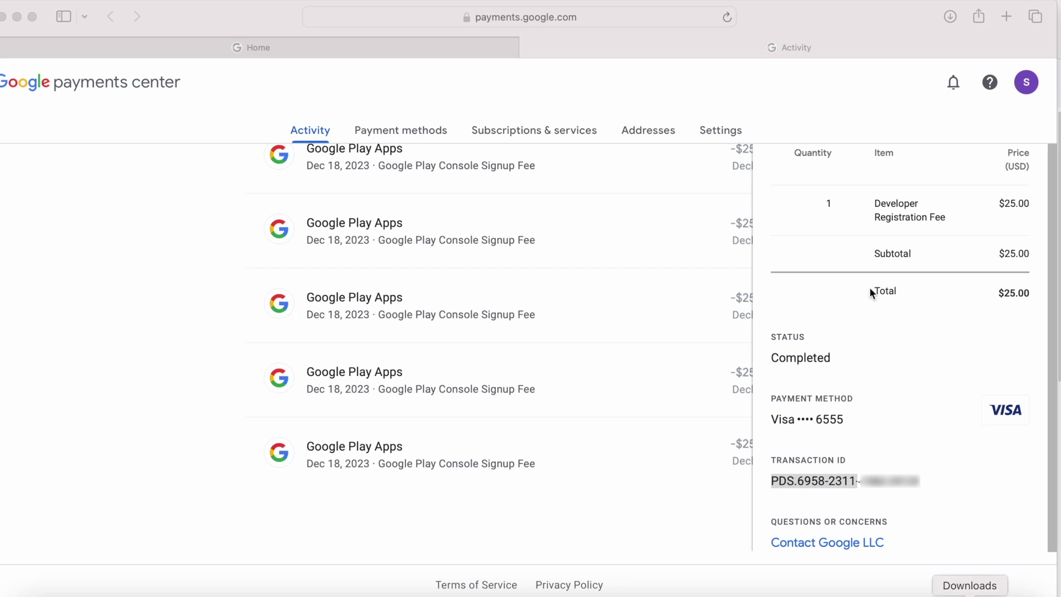
Step: In the receiving account's window, close the payments tab and open the incoming request under Settings > App transfers
{"action": "left_click", "coordinate": [870, 288]}
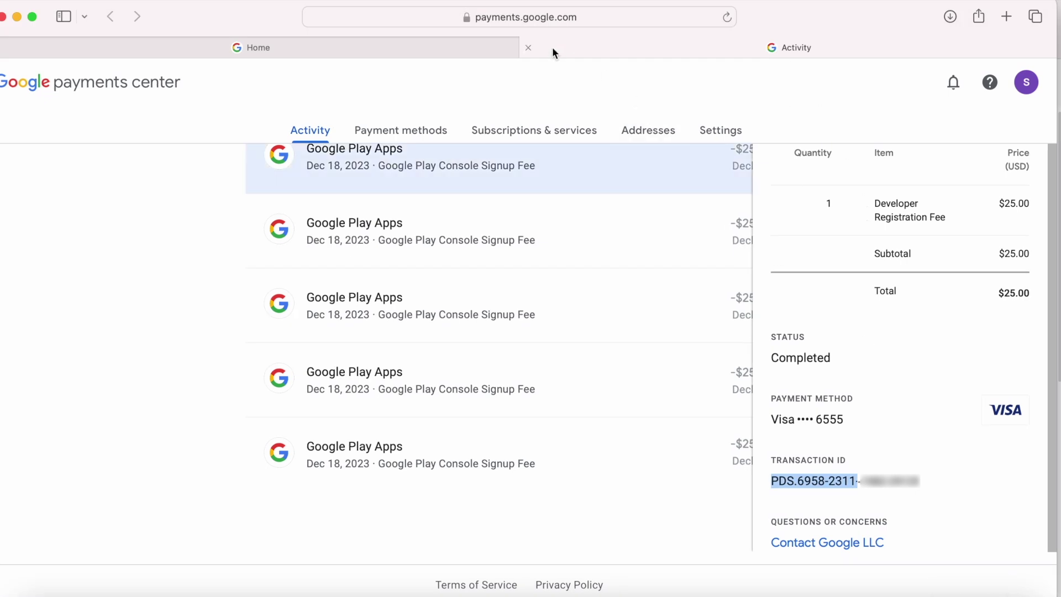
{"action": "left_click", "coordinate": [528, 47]}
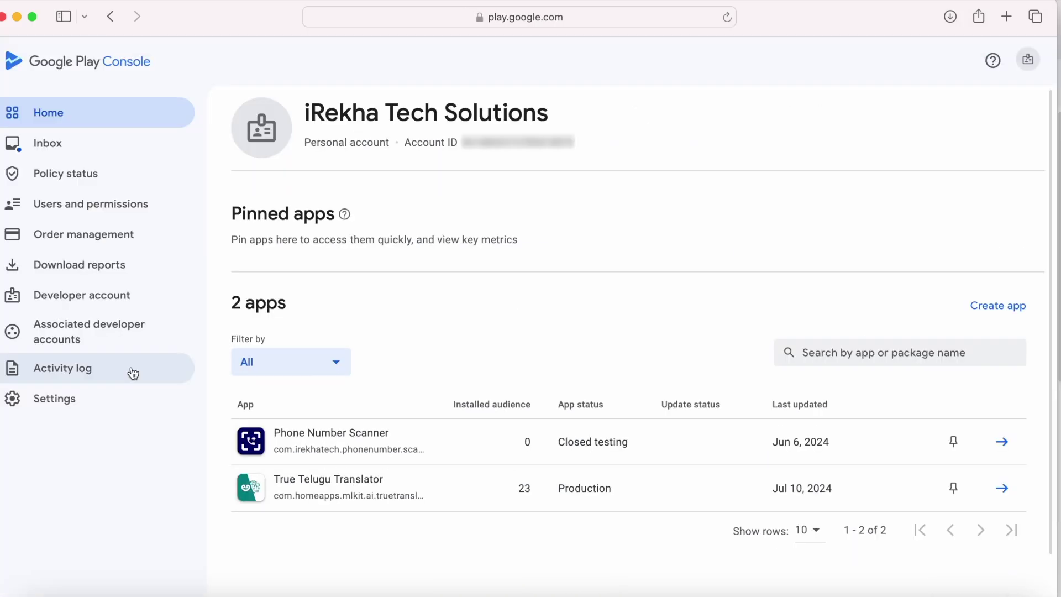
{"action": "left_click", "coordinate": [57, 408]}
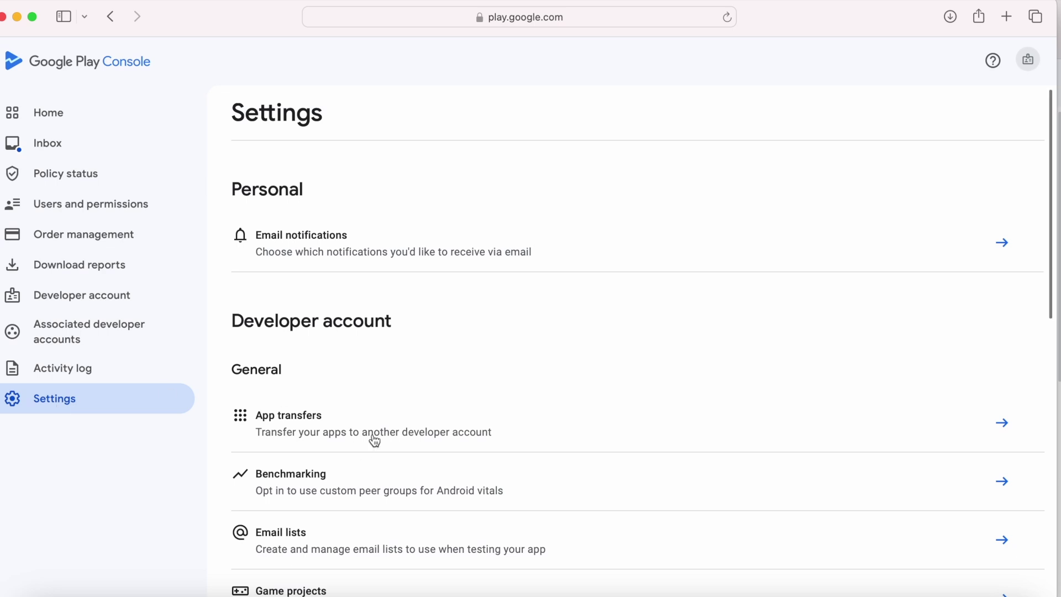
{"action": "left_click", "coordinate": [1003, 423]}
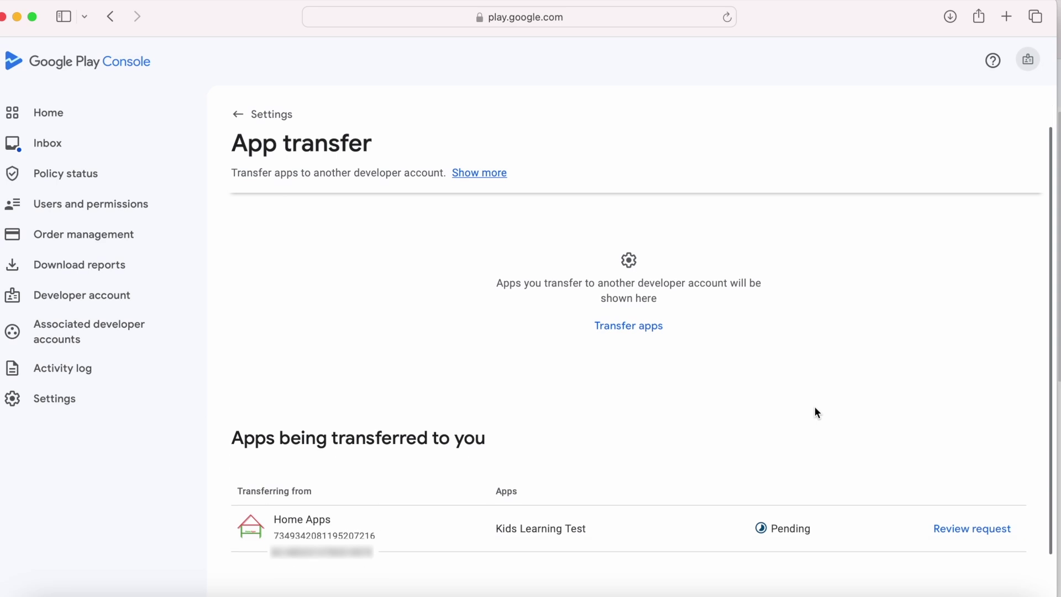
{"action": "scroll", "coordinate": [815, 408], "scroll_direction": "down", "scroll_amount": 3}
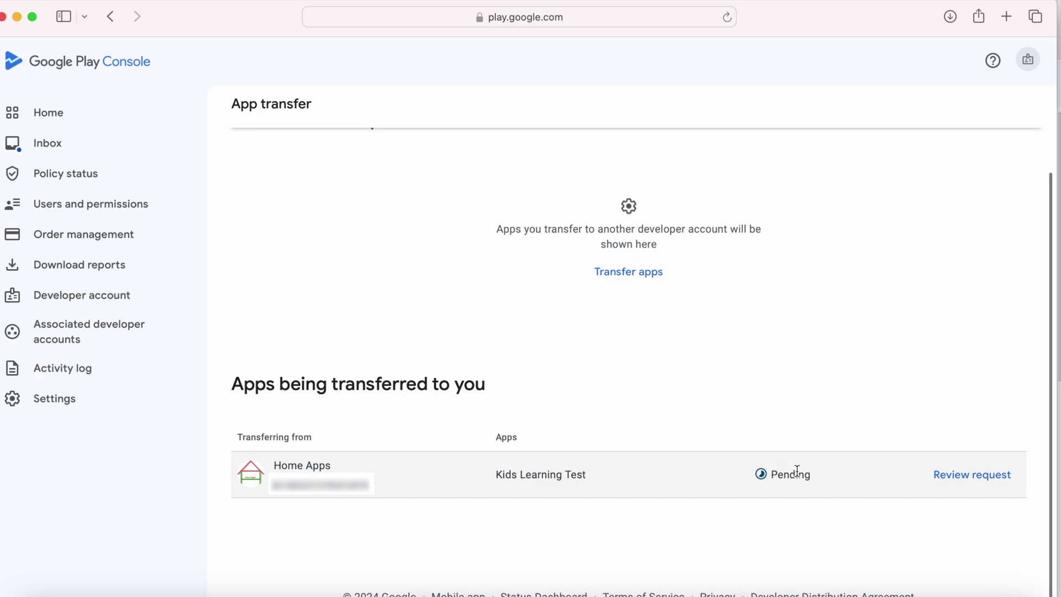
{"action": "left_click", "coordinate": [971, 476]}
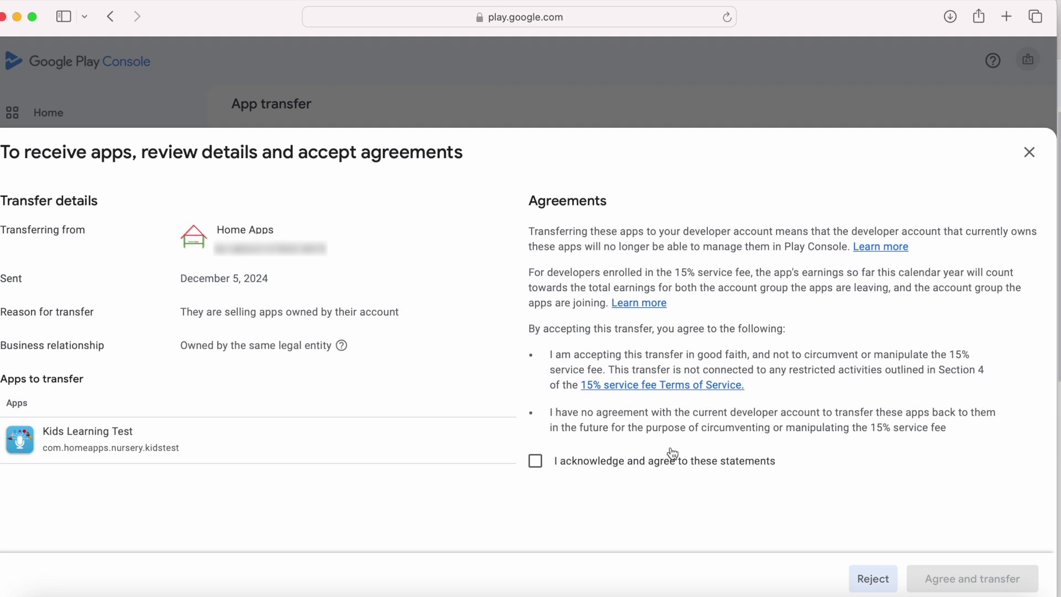
Step: Acknowledge the statements and accept the Kids Learning Test transfer with Agree and transfer
{"action": "left_click", "coordinate": [536, 462]}
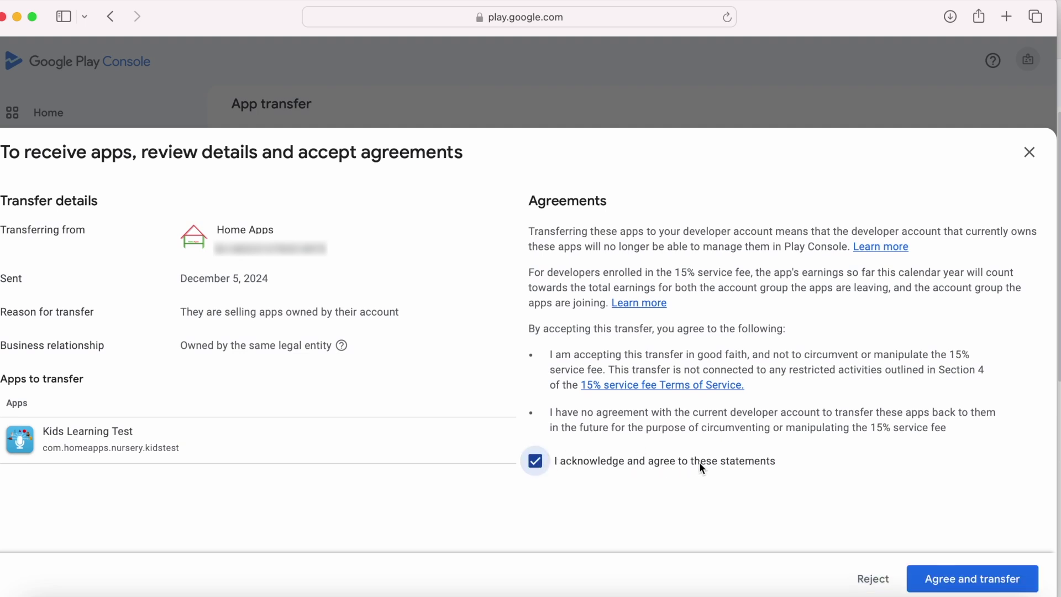
{"action": "left_click", "coordinate": [968, 565]}
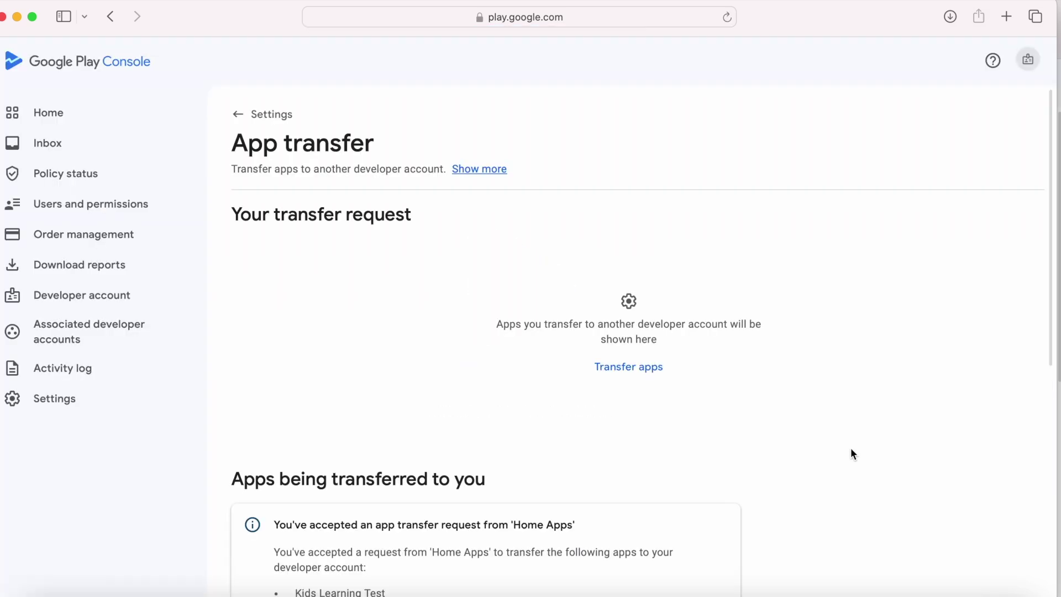
{"action": "scroll", "coordinate": [479, 485], "scroll_direction": "down", "scroll_amount": 3}
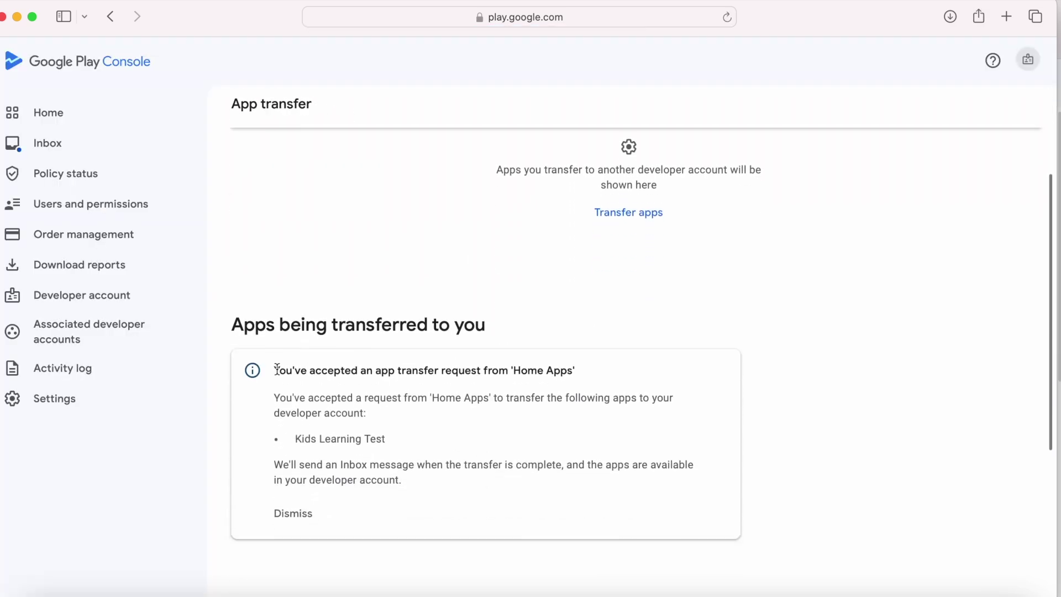
{"action": "left_click_drag", "start_coordinate": [275, 371], "coordinate": [600, 370]}
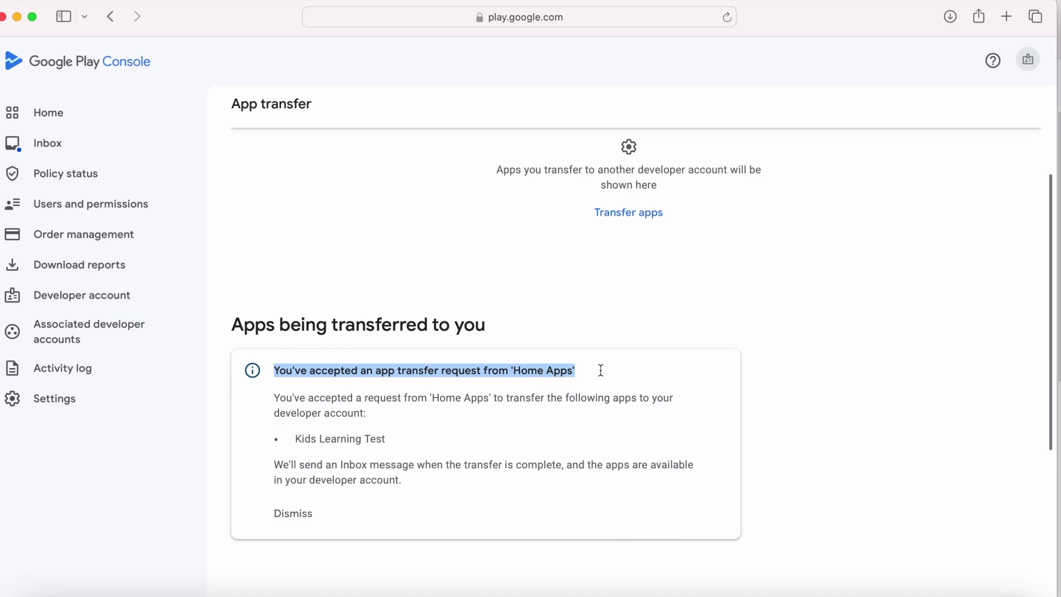
{"action": "left_click", "coordinate": [340, 501]}
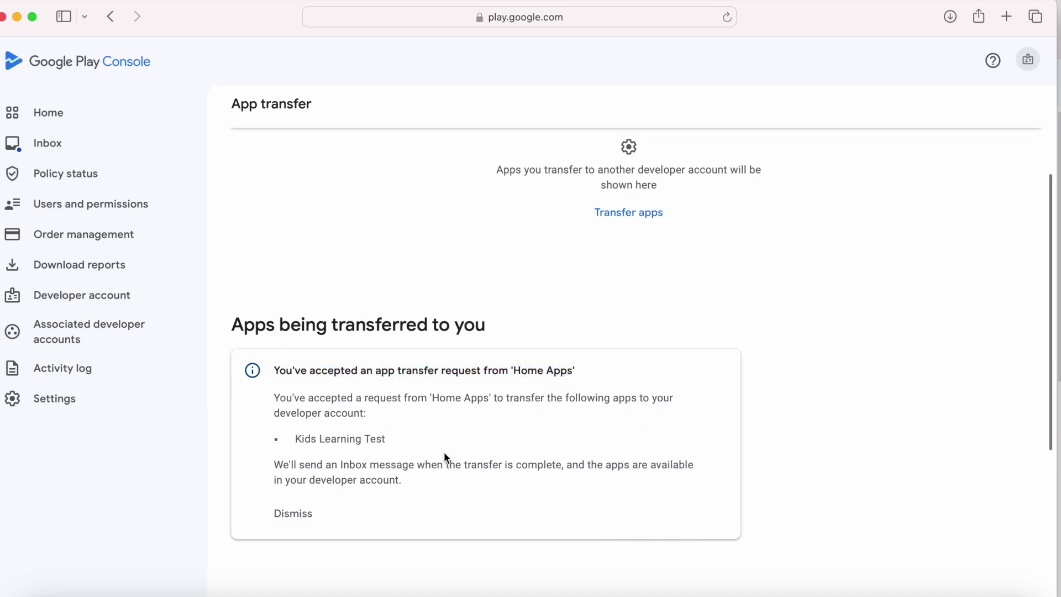
{"action": "scroll", "coordinate": [448, 459], "scroll_direction": "up", "scroll_amount": 3}
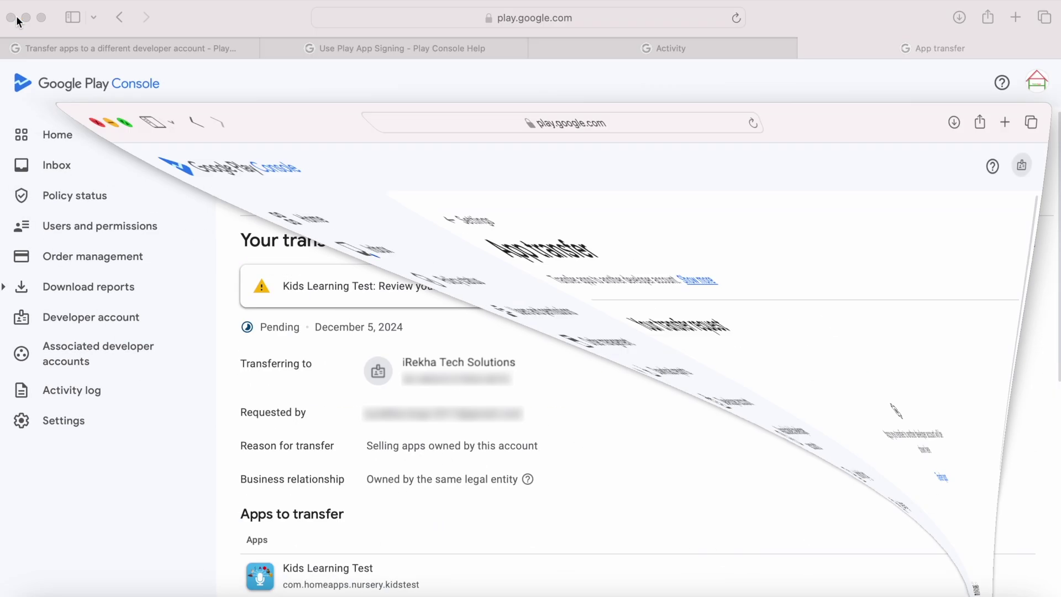
Step: Review App transfers: iRekha Tech Solutions accepted Kids Learning Test, still Pending; then return to the app list
{"action": "left_click", "coordinate": [81, 427]}
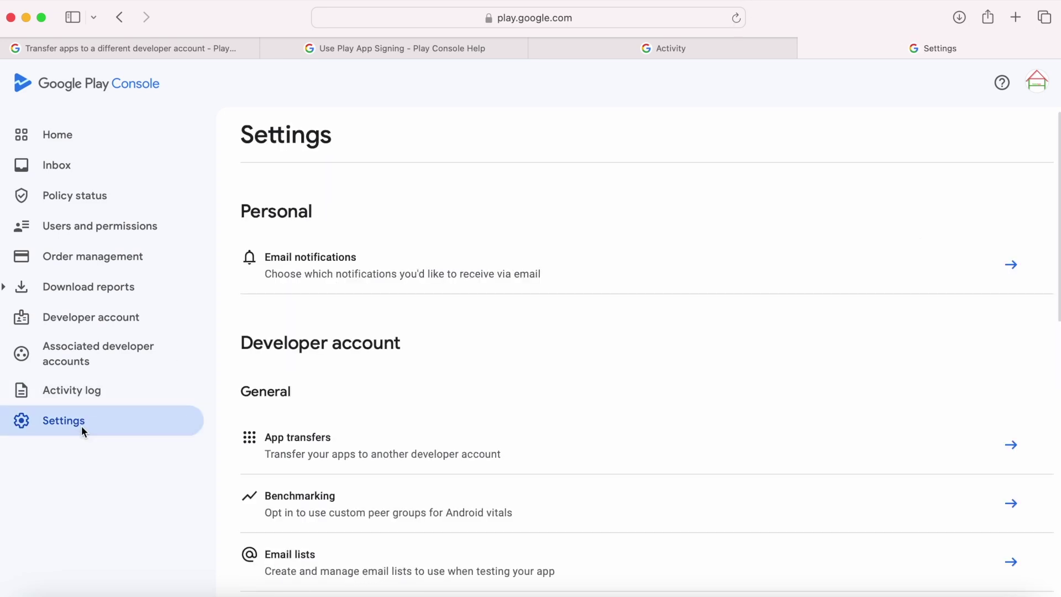
{"action": "left_click", "coordinate": [1010, 445]}
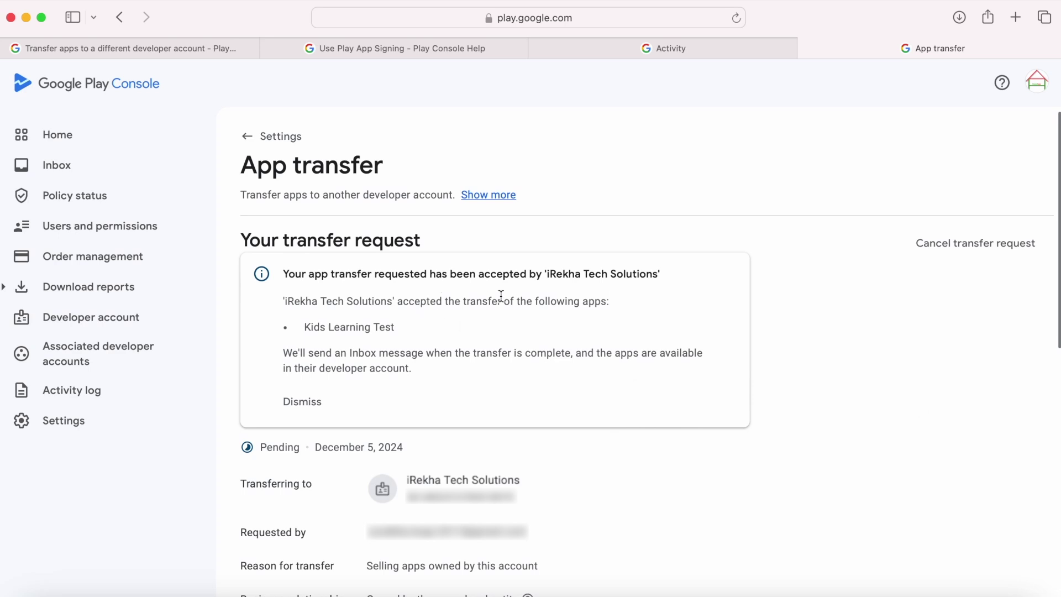
{"action": "left_click_drag", "start_coordinate": [282, 274], "coordinate": [673, 269]}
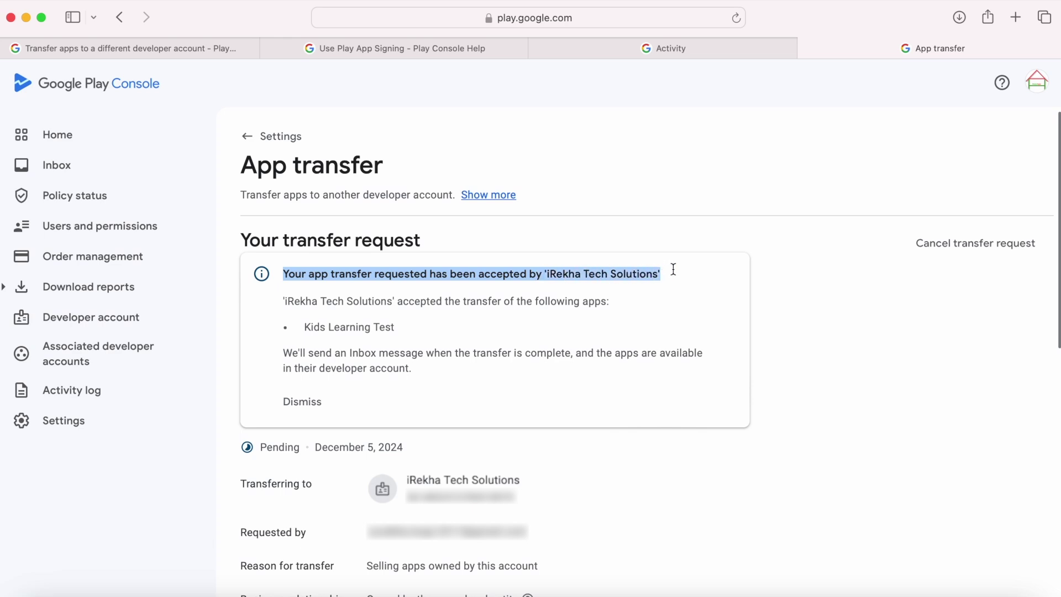
{"action": "left_click", "coordinate": [345, 373]}
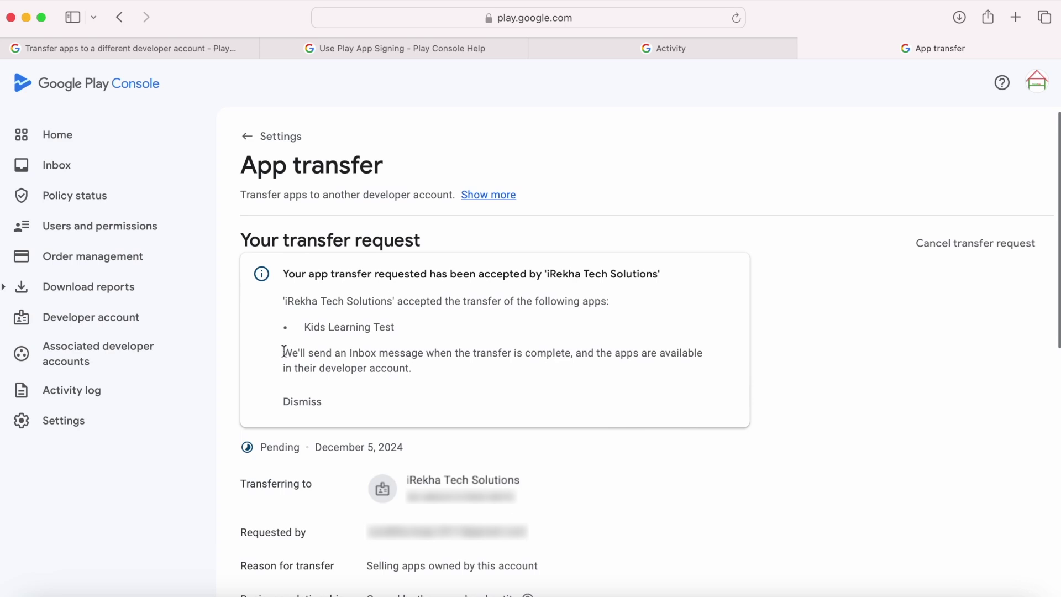
{"action": "left_click_drag", "start_coordinate": [283, 353], "coordinate": [404, 368]}
{"action": "left_click", "coordinate": [414, 366]}
{"action": "double_click", "coordinate": [280, 447]}
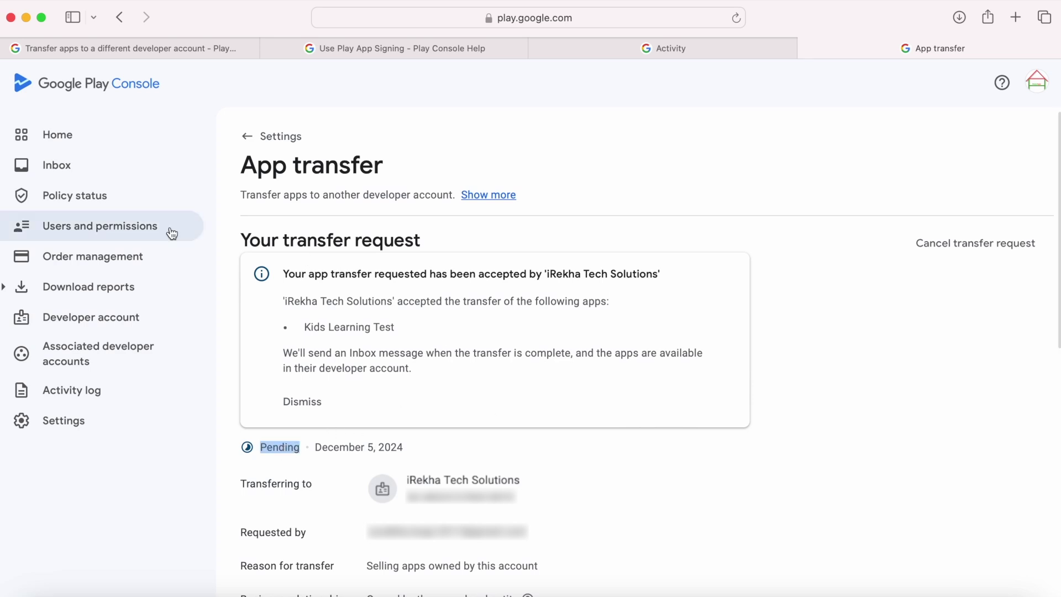
{"action": "left_click", "coordinate": [90, 140]}
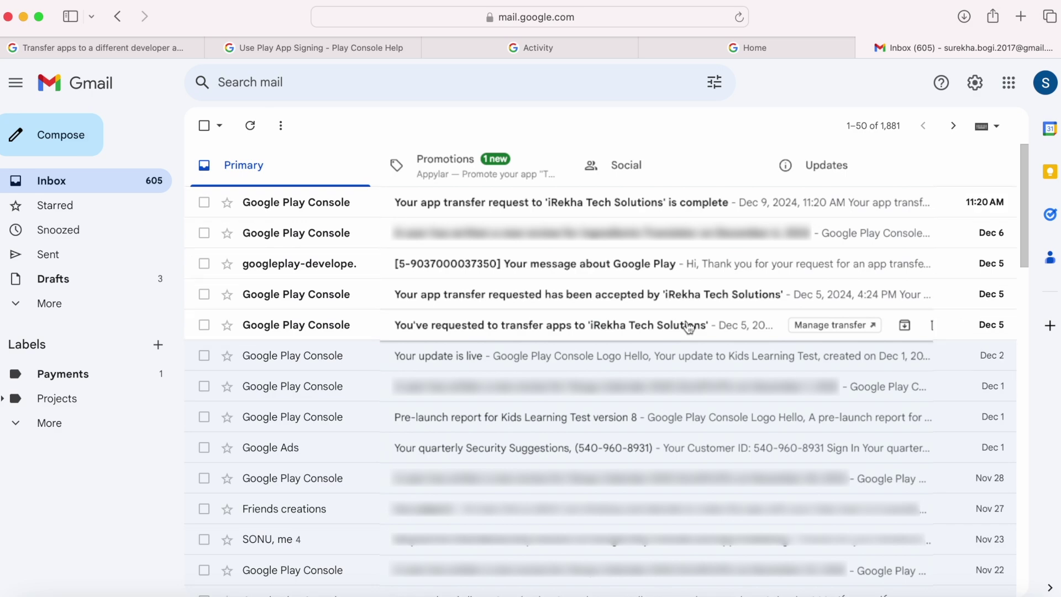
Step: Close the Gmail tab and reload App transfer to see the transfer-complete notice
{"action": "key", "text": "super+w"}
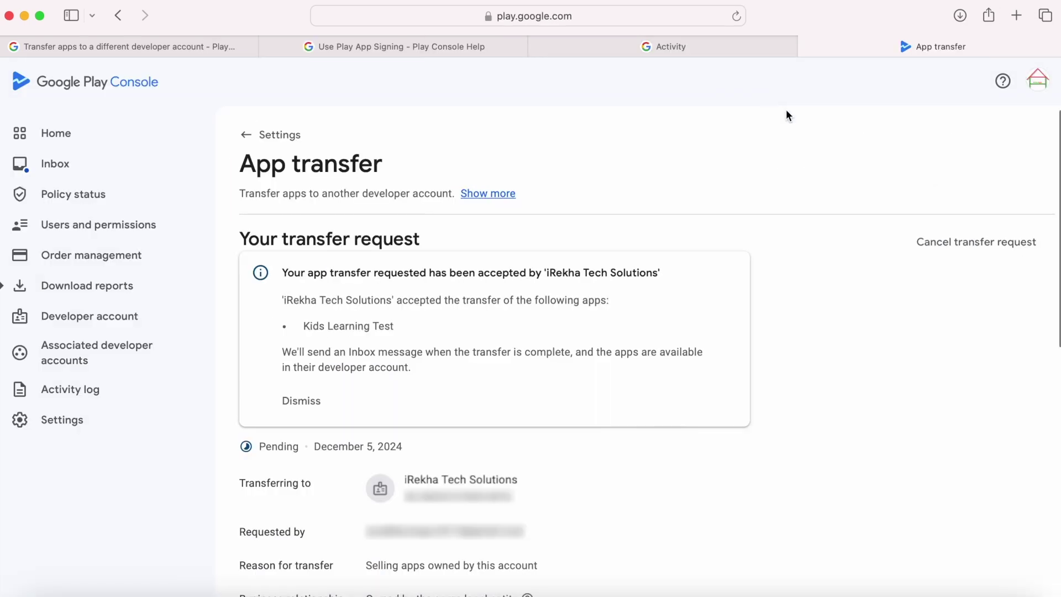
{"action": "left_click", "coordinate": [738, 17]}
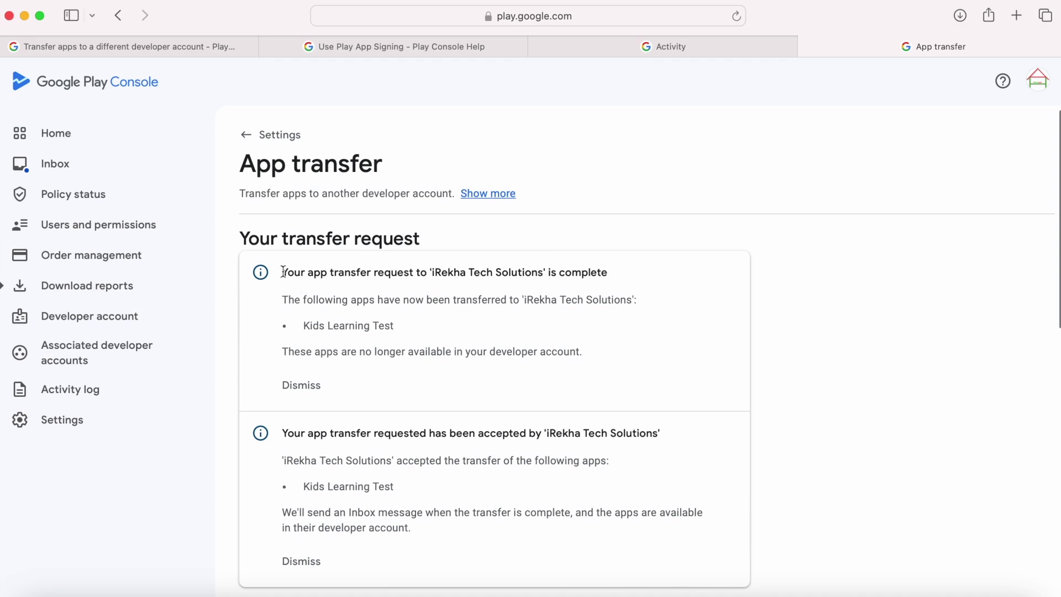
{"action": "left_click_drag", "start_coordinate": [283, 272], "coordinate": [599, 271]}
{"action": "left_click", "coordinate": [495, 314]}
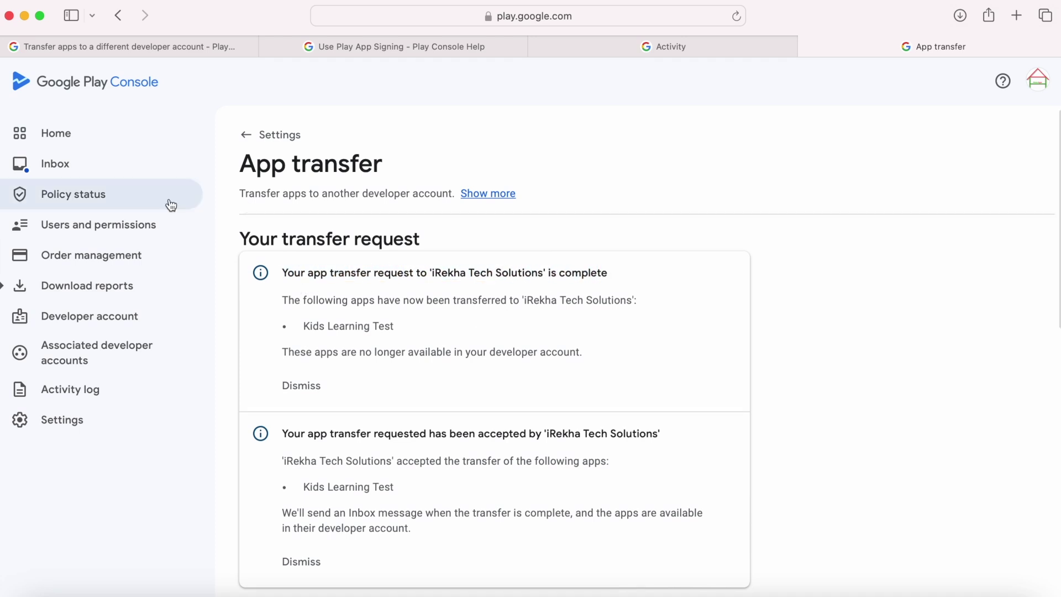
Step: Check that the Home app list now shows 5 apps, without Kids Learning Test
{"action": "left_click", "coordinate": [66, 133]}
{"action": "left_click_drag", "start_coordinate": [241, 200], "coordinate": [308, 206]}
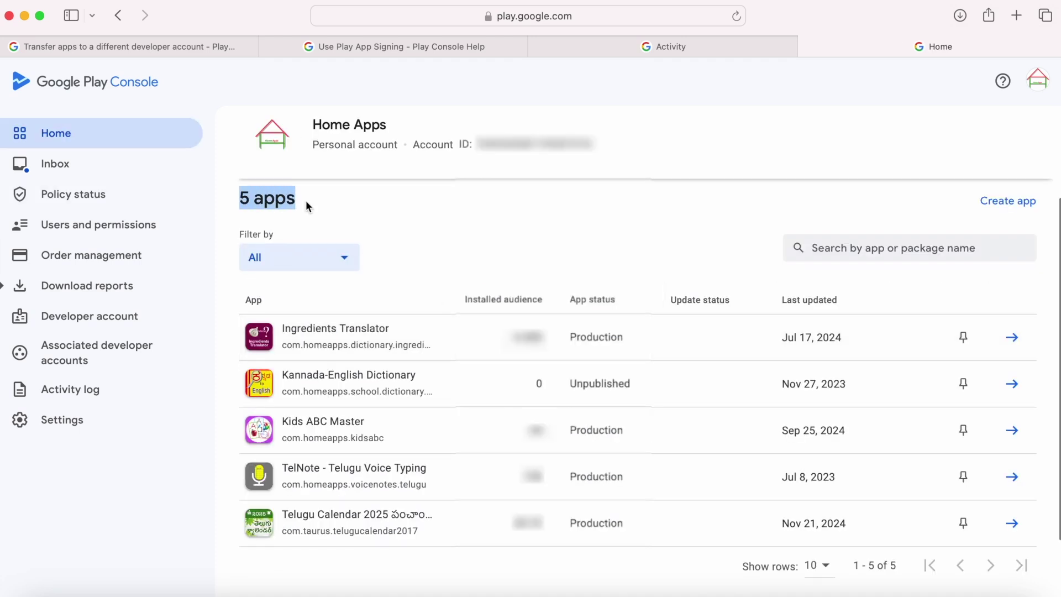
{"action": "left_click", "coordinate": [309, 206]}
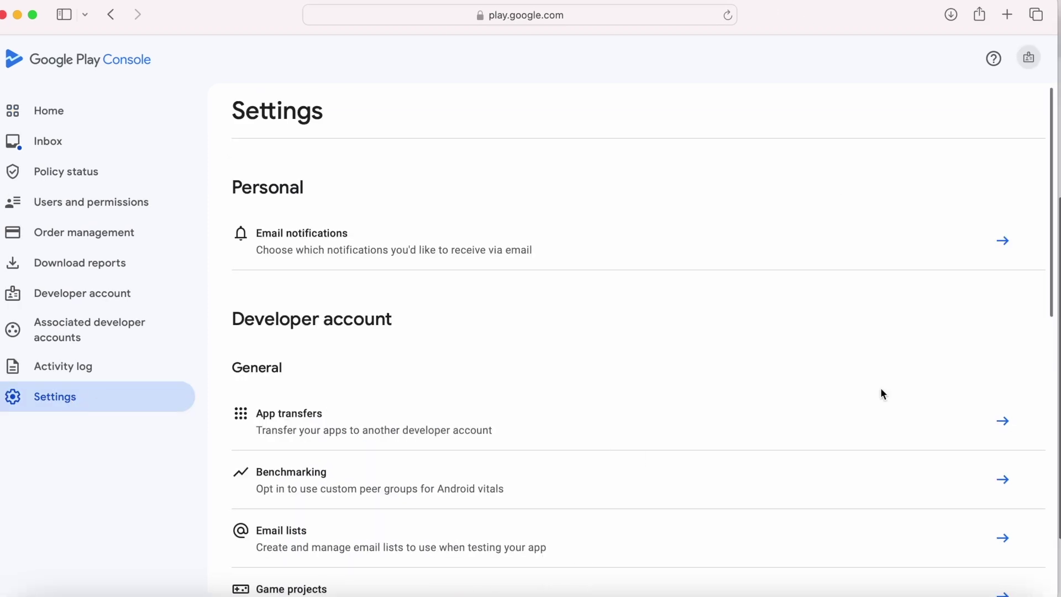
Step: Read the transfer-complete notice and transferred-apps paragraph on the App transfers page
{"action": "left_click", "coordinate": [1003, 421]}
{"action": "scroll", "coordinate": [866, 453], "scroll_direction": "down", "scroll_amount": 5}
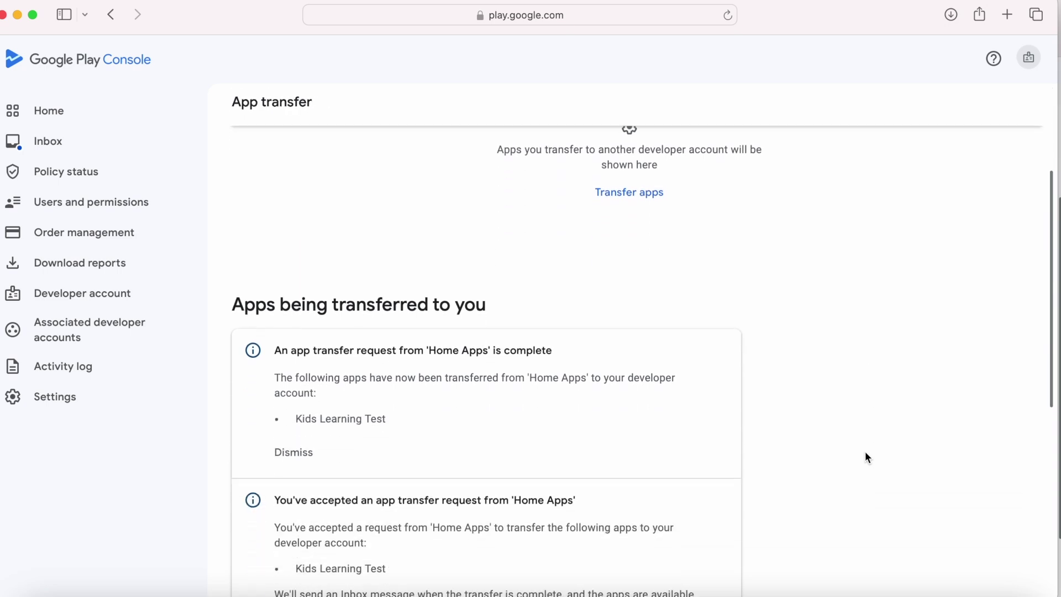
{"action": "left_click_drag", "start_coordinate": [275, 264], "coordinate": [575, 271]}
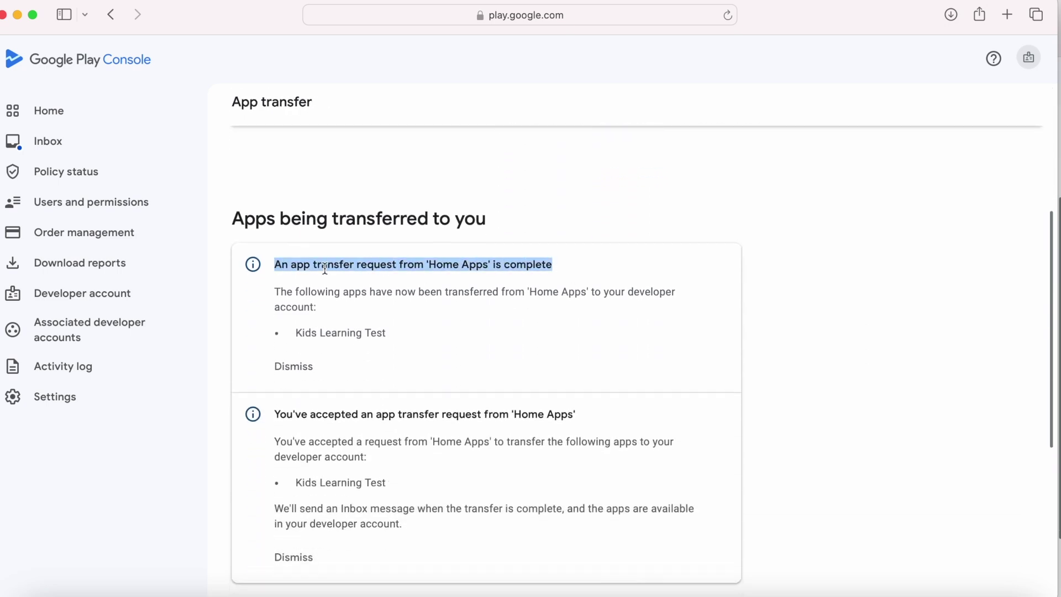
{"action": "left_click_drag", "start_coordinate": [276, 293], "coordinate": [325, 307]}
{"action": "scroll", "coordinate": [585, 445], "scroll_direction": "up", "scroll_amount": 5}
{"action": "left_click", "coordinate": [377, 355]}
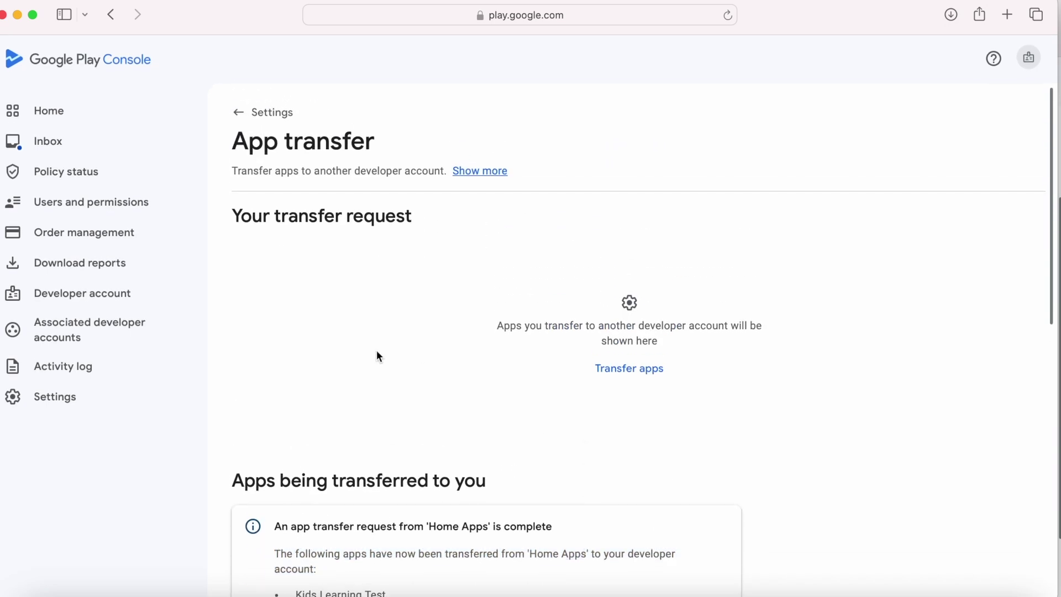
Step: Open Kids Learning Test from the app list and view its Statistics report
{"action": "left_click", "coordinate": [66, 118]}
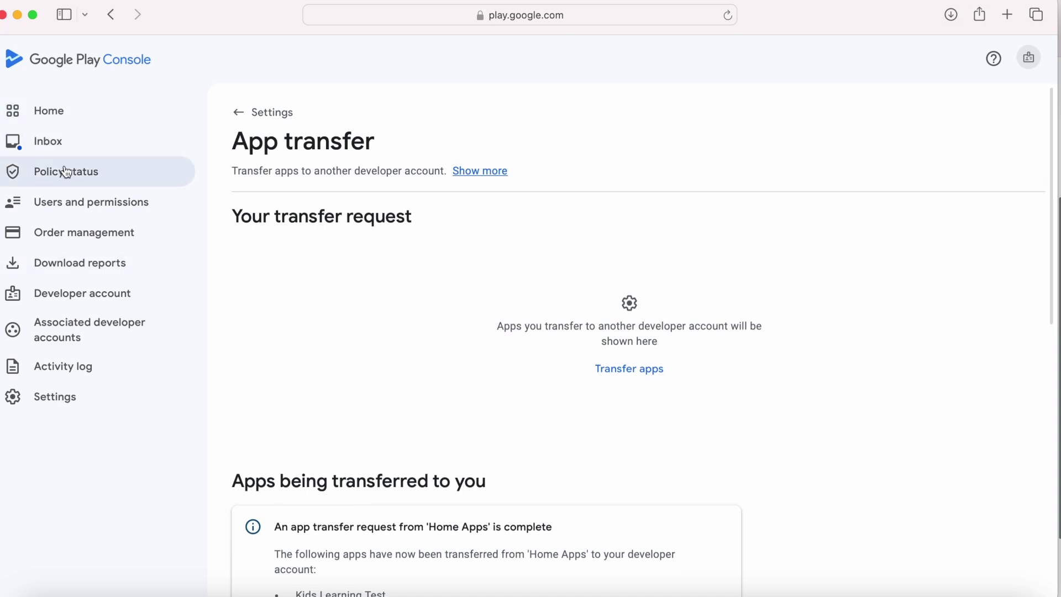
{"action": "left_click", "coordinate": [313, 431]}
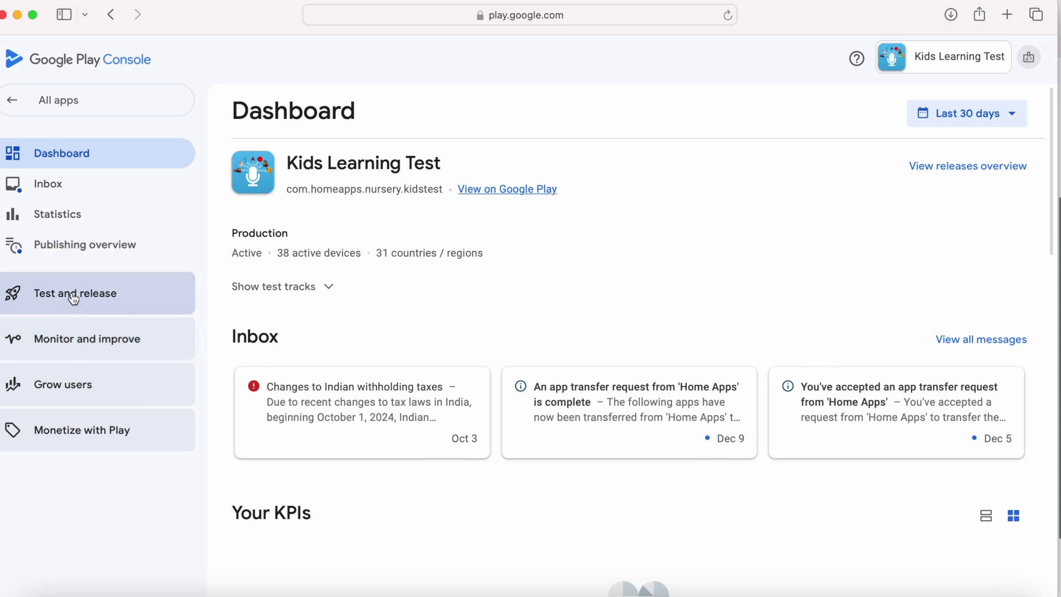
{"action": "left_click", "coordinate": [76, 221]}
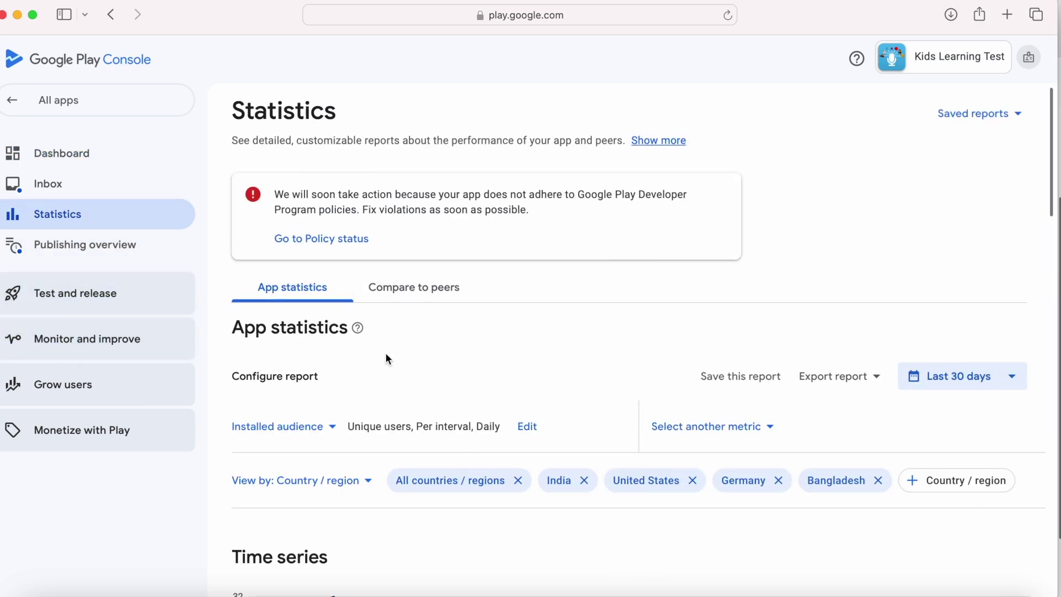
{"action": "scroll", "coordinate": [340, 480], "scroll_direction": "down", "scroll_amount": 10}
{"action": "scroll", "coordinate": [339, 481], "scroll_direction": "up", "scroll_amount": 8}
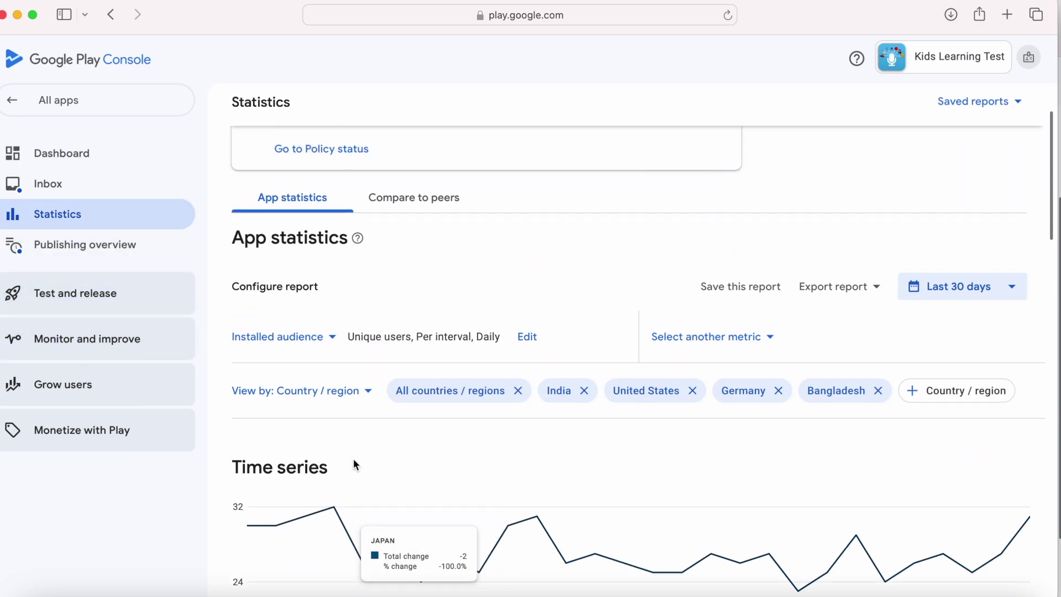
Step: Open the Default store listing under Grow users > Store presence > Store listings
{"action": "left_click", "coordinate": [78, 384]}
{"action": "left_click", "coordinate": [52, 429]}
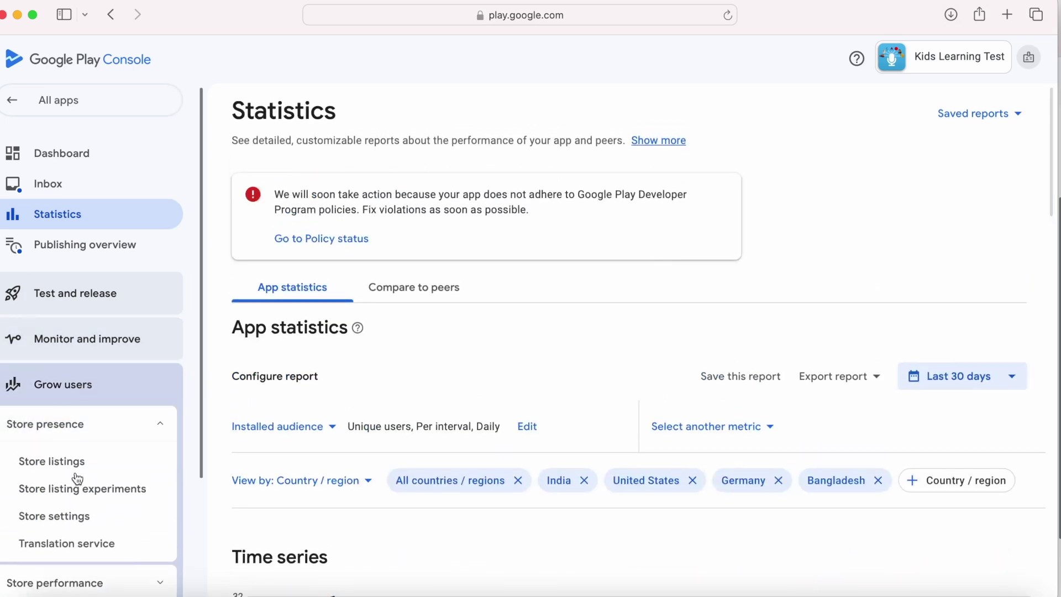
{"action": "left_click", "coordinate": [51, 461]}
{"action": "scroll", "coordinate": [840, 474], "scroll_direction": "down", "scroll_amount": 8}
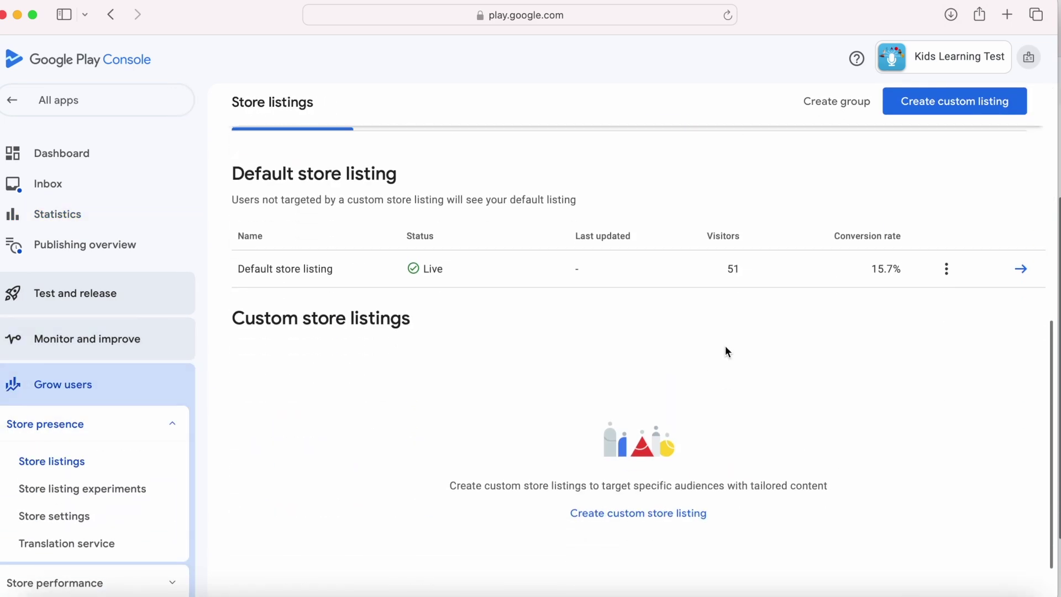
{"action": "left_click", "coordinate": [1020, 269]}
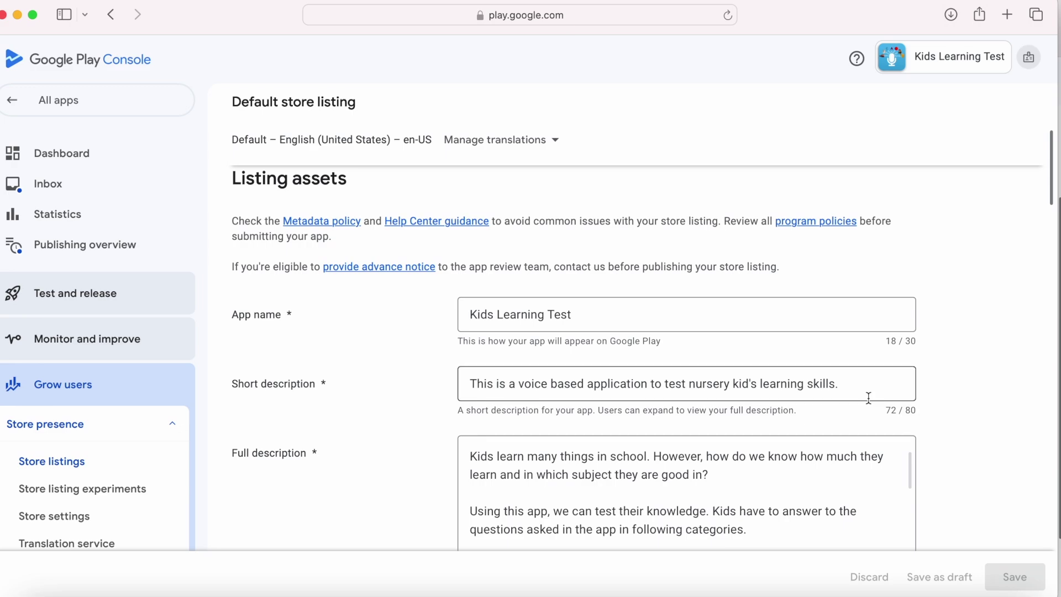
{"action": "scroll", "coordinate": [868, 398], "scroll_direction": "down", "scroll_amount": 20}
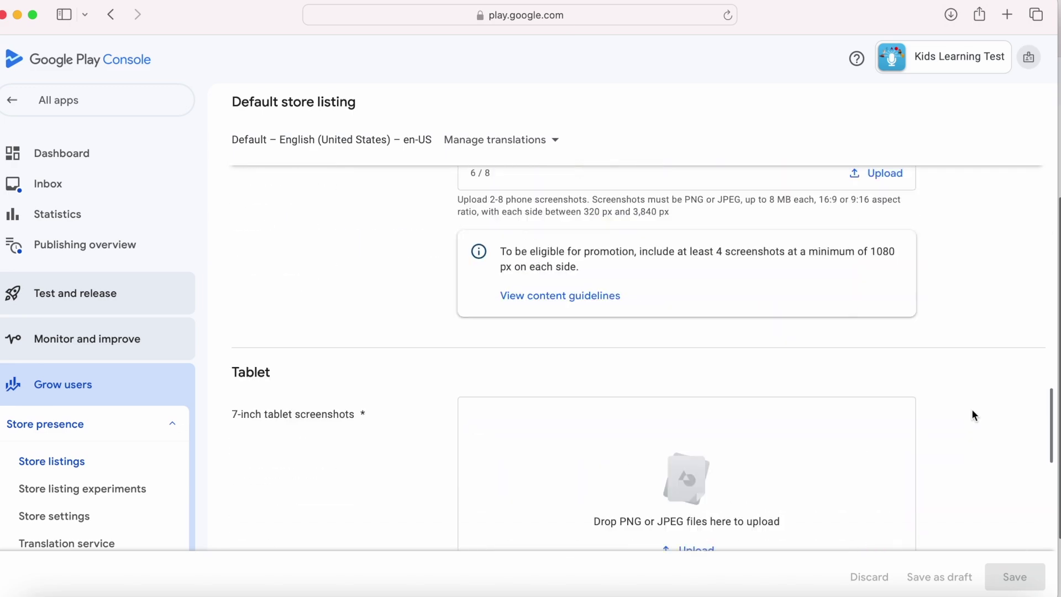